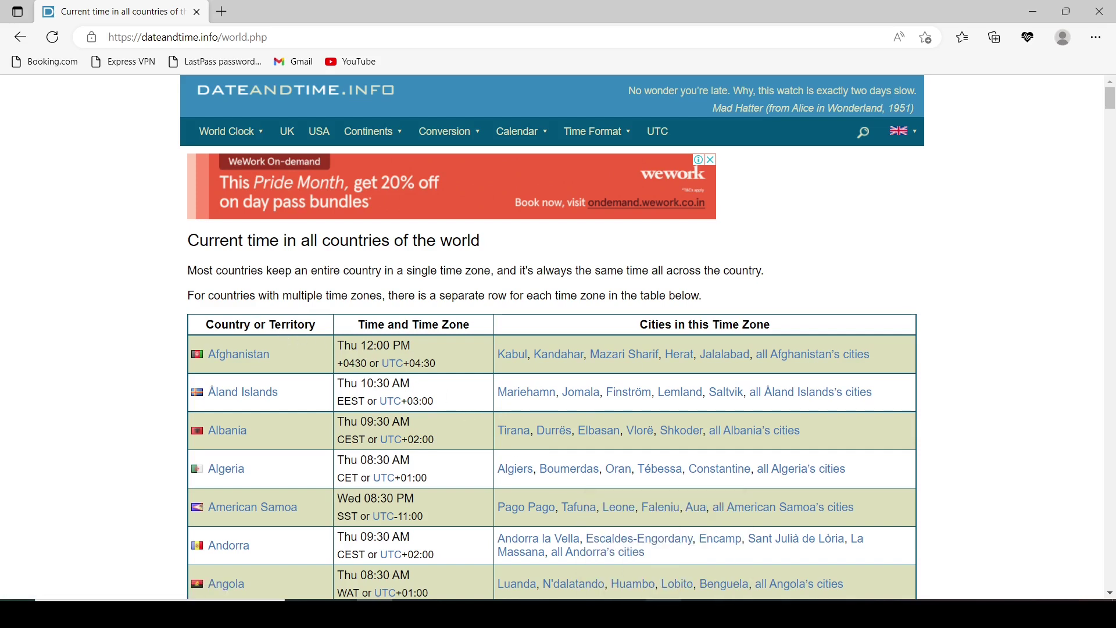
# Step: Leave the dateandtime.info world time page in Edge and bring the blank Excel workbook Book1 forward
pyautogui.hotkey('alt', 'Tab')
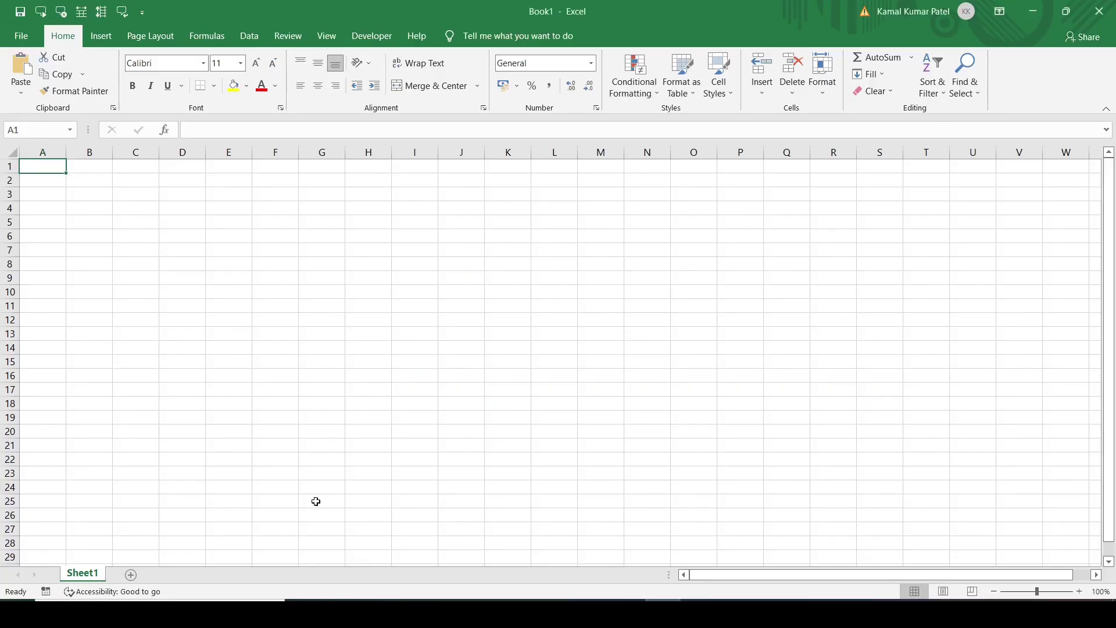
pyautogui.click(250, 37)
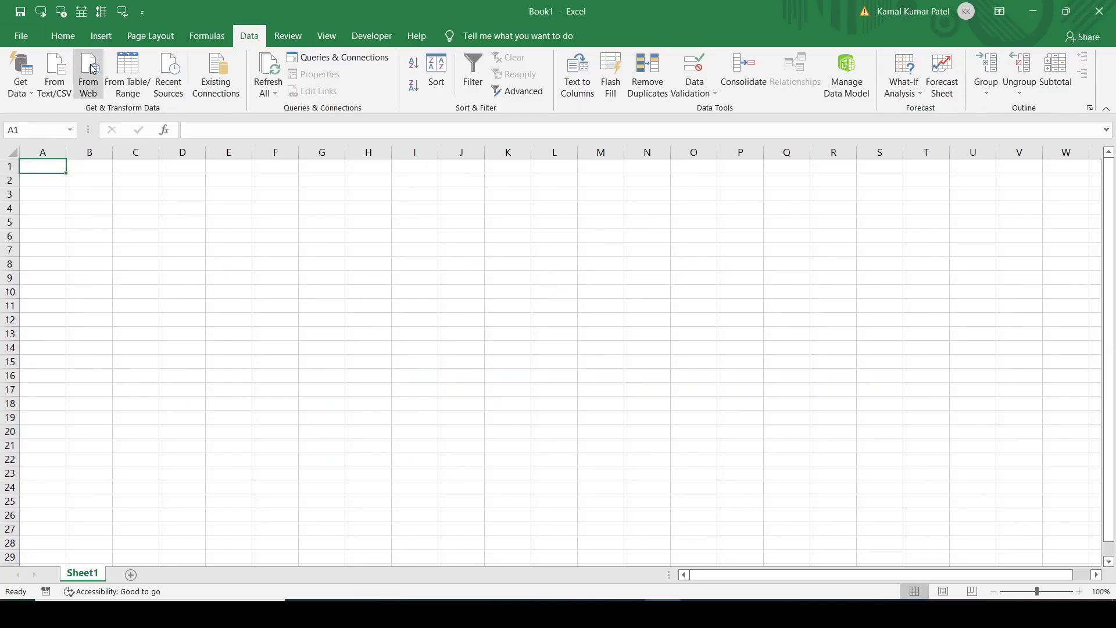
pyautogui.click(93, 69)
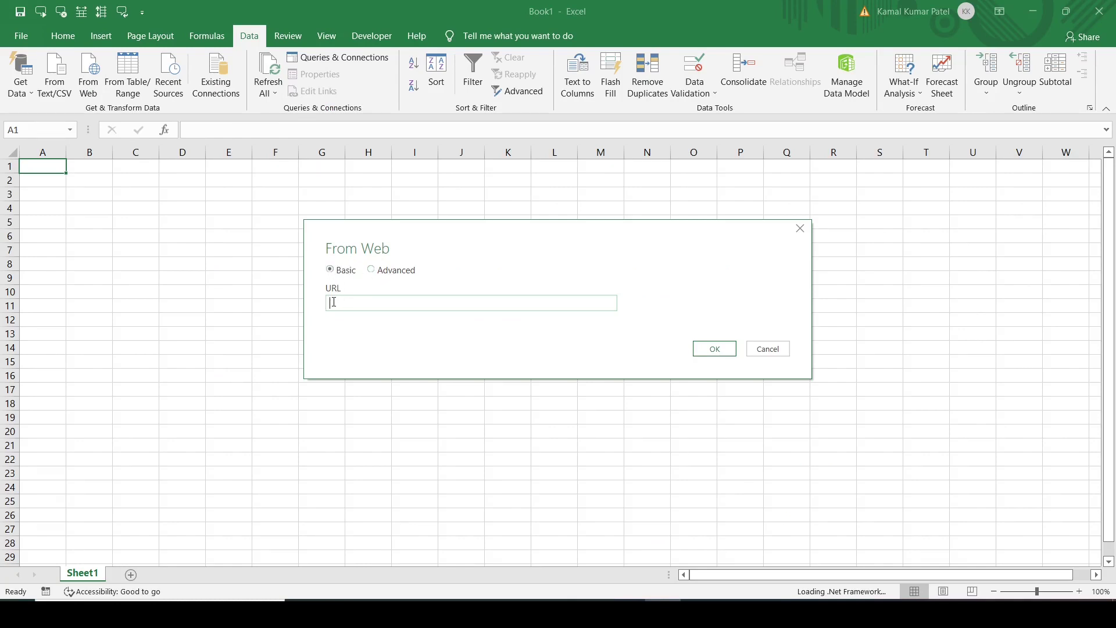
pyautogui.hotkey('alt', 'Tab')
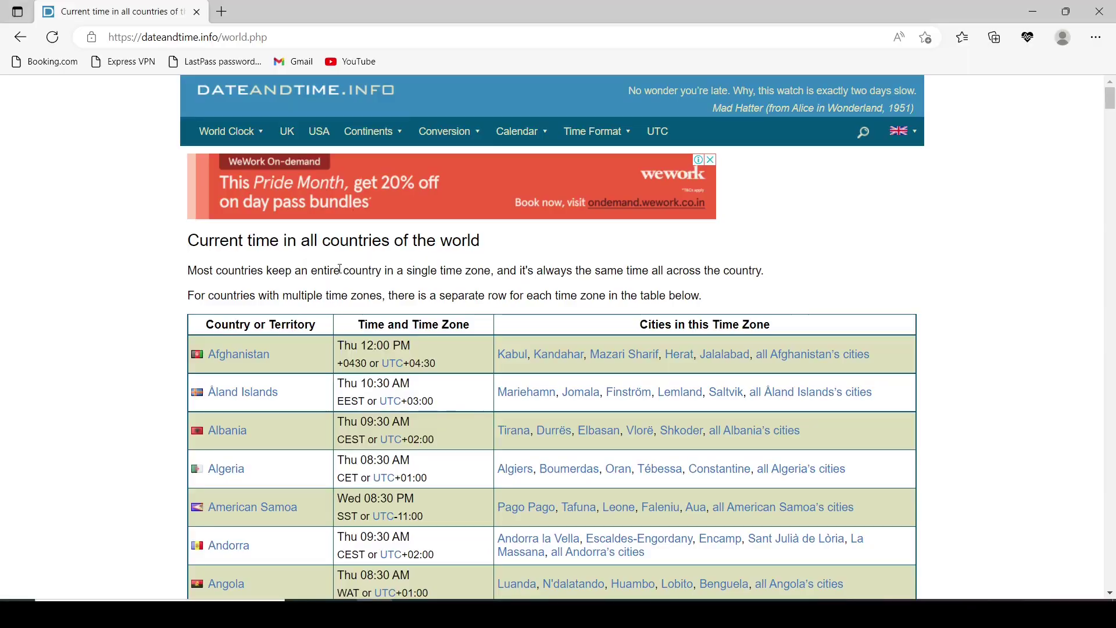
pyautogui.click(374, 36)
pyautogui.hotkey('ctrl', 'c')
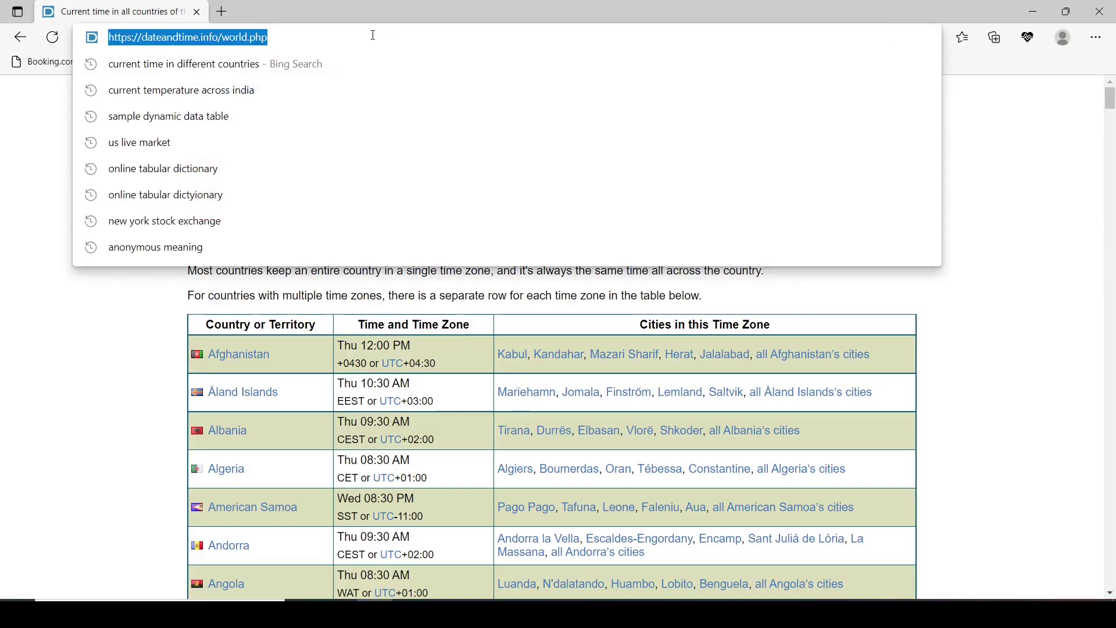
pyautogui.hotkey('alt', 'Tab')
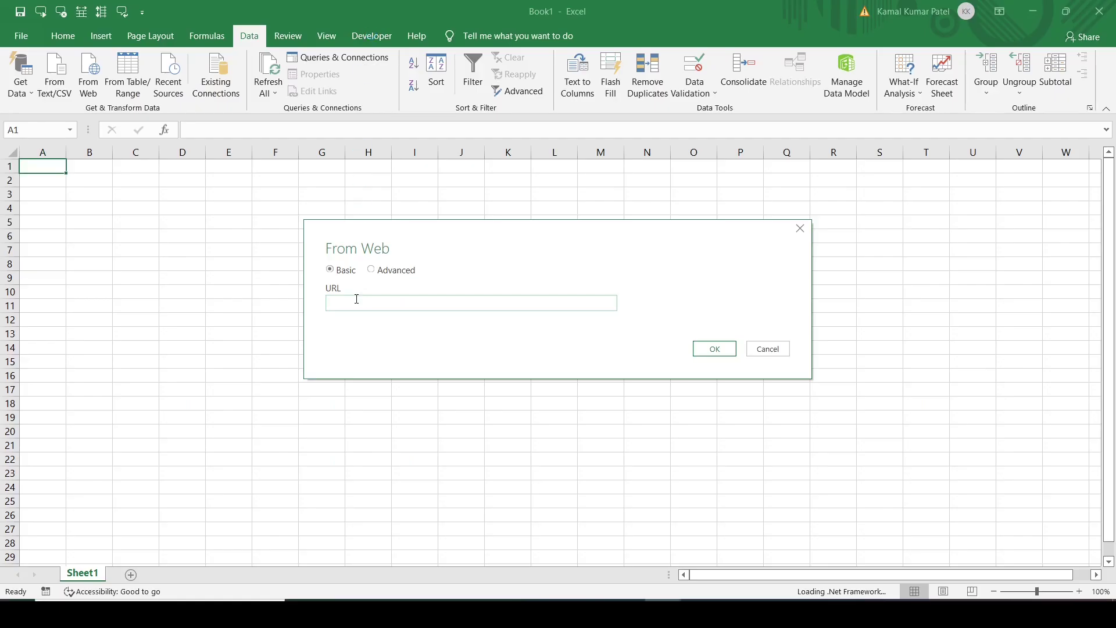
pyautogui.hotkey('ctrl', 'v')
pyautogui.click(725, 348)
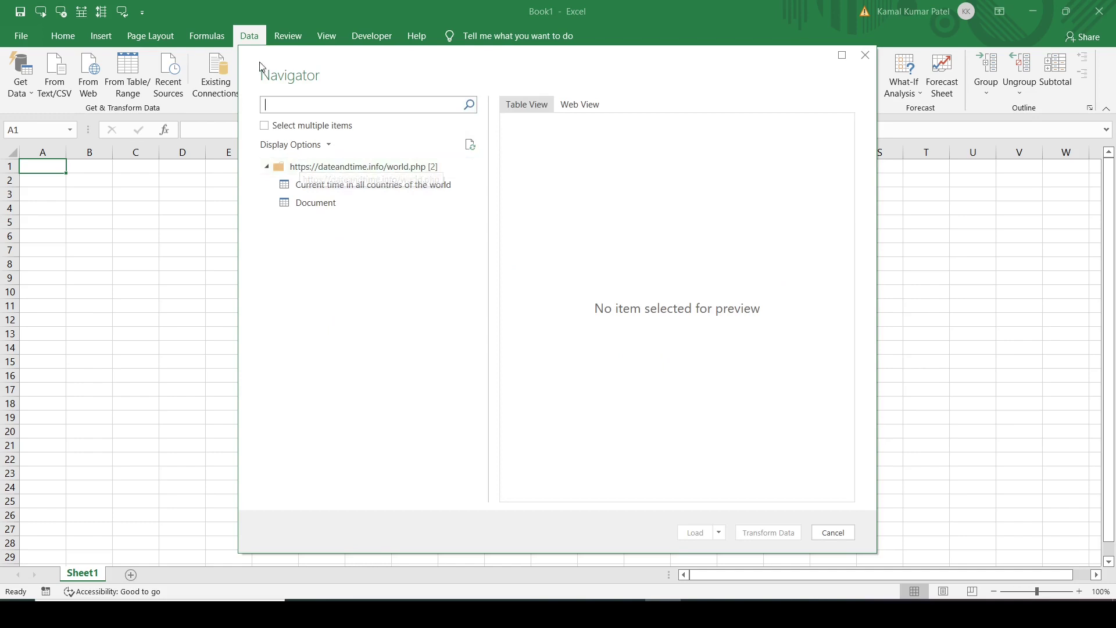
# Step: Preview the 'Current time in all countries of the world' table in Navigator, then choose Transform Data
pyautogui.click(337, 173)
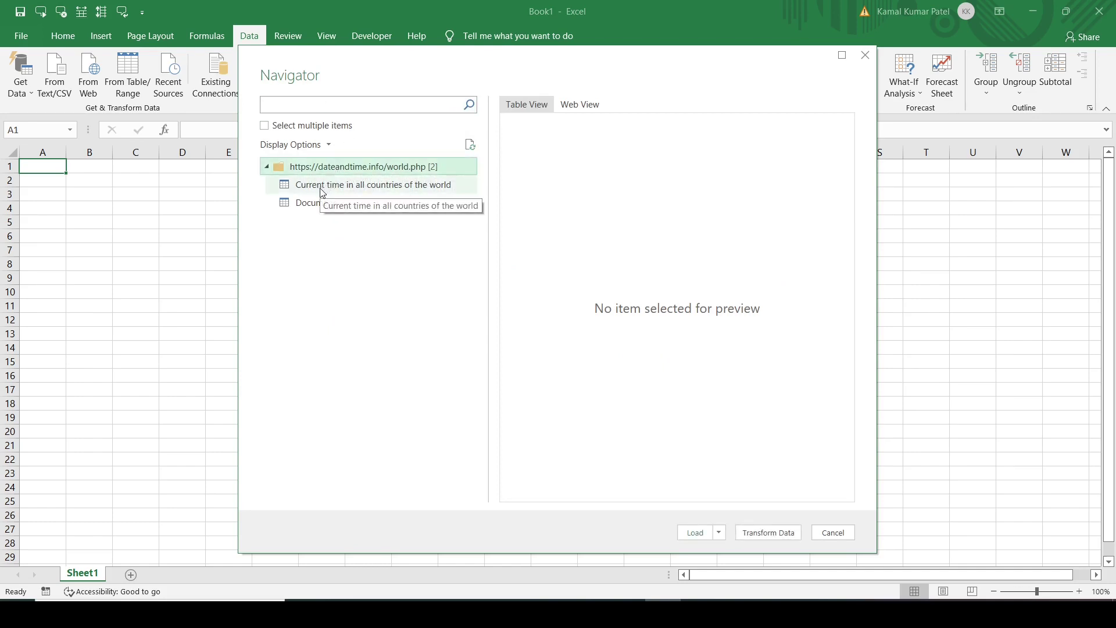
pyautogui.click(322, 192)
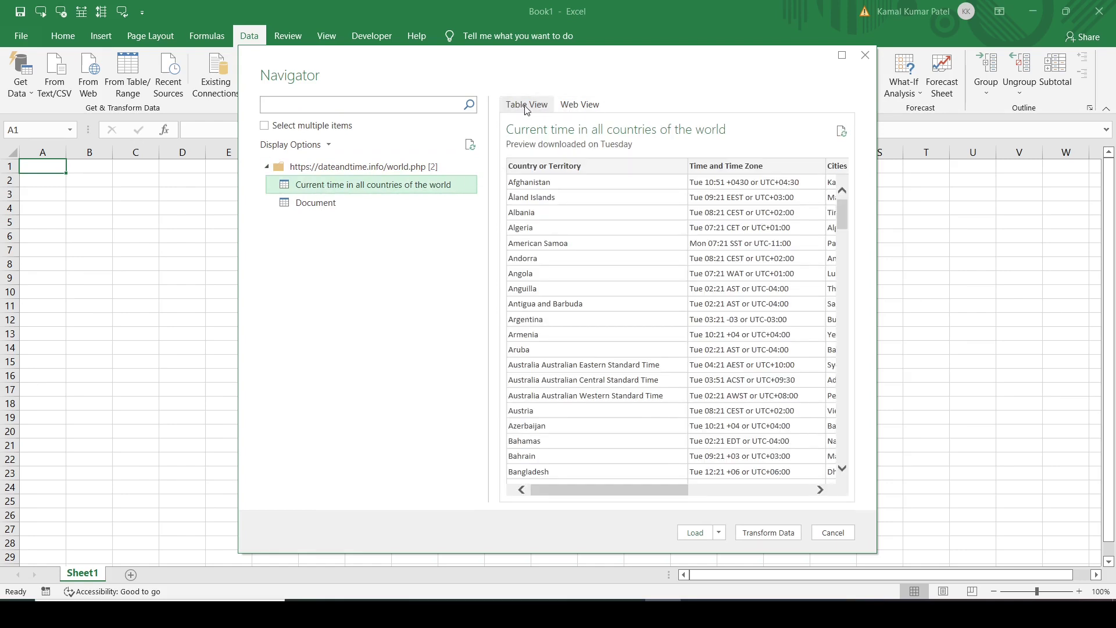
pyautogui.click(577, 105)
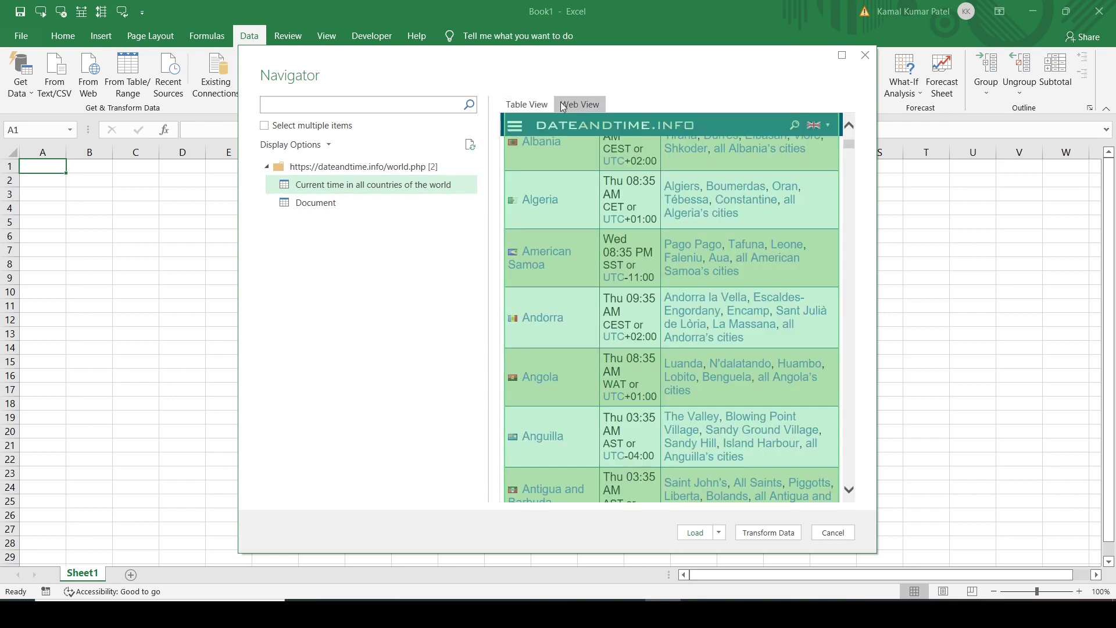
pyautogui.click(534, 107)
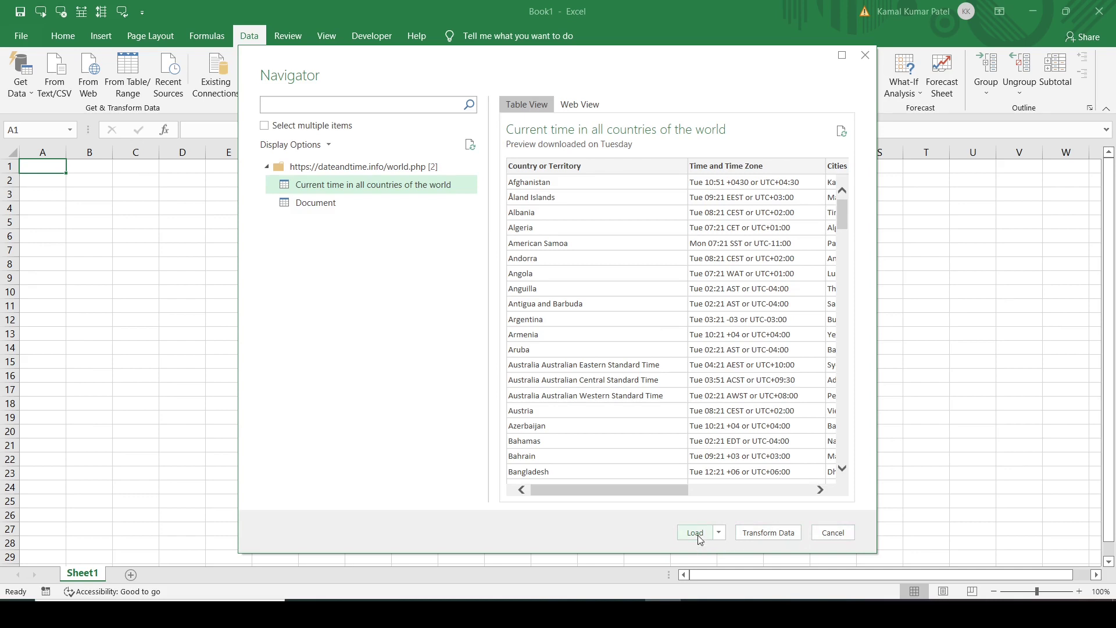
pyautogui.click(781, 539)
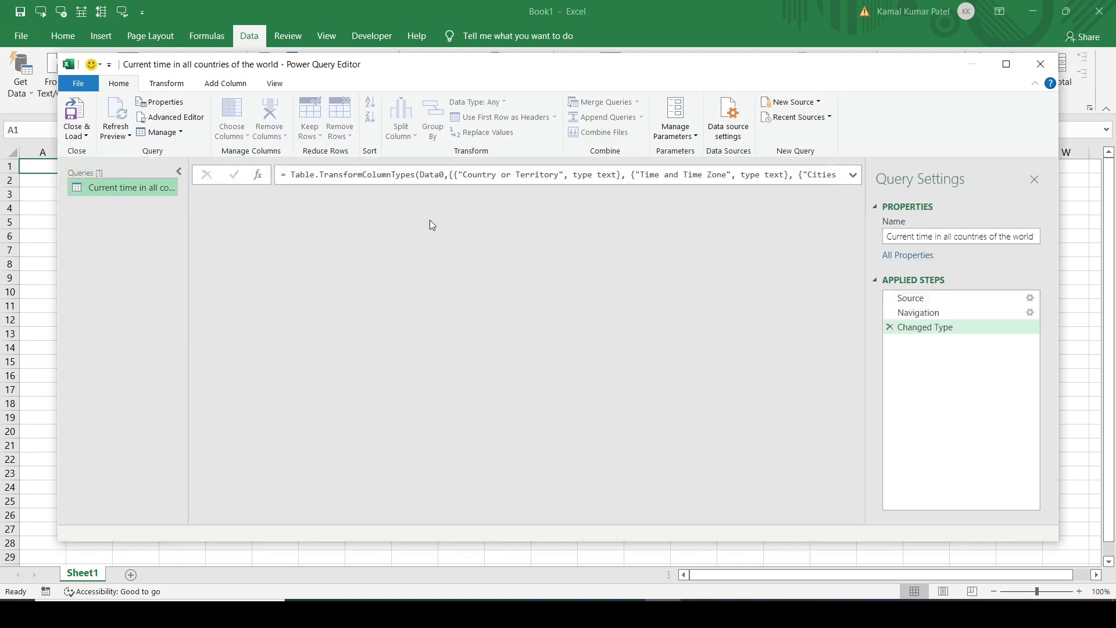
# Step: Delete the 'Cities in this Time Zone' column and Close & Load the query to its own sheet
pyautogui.moveTo(853, 260)
pyautogui.mouseDown()
pyautogui.moveTo(859, 396)
pyautogui.moveTo(856, 256)
pyautogui.mouseUp()
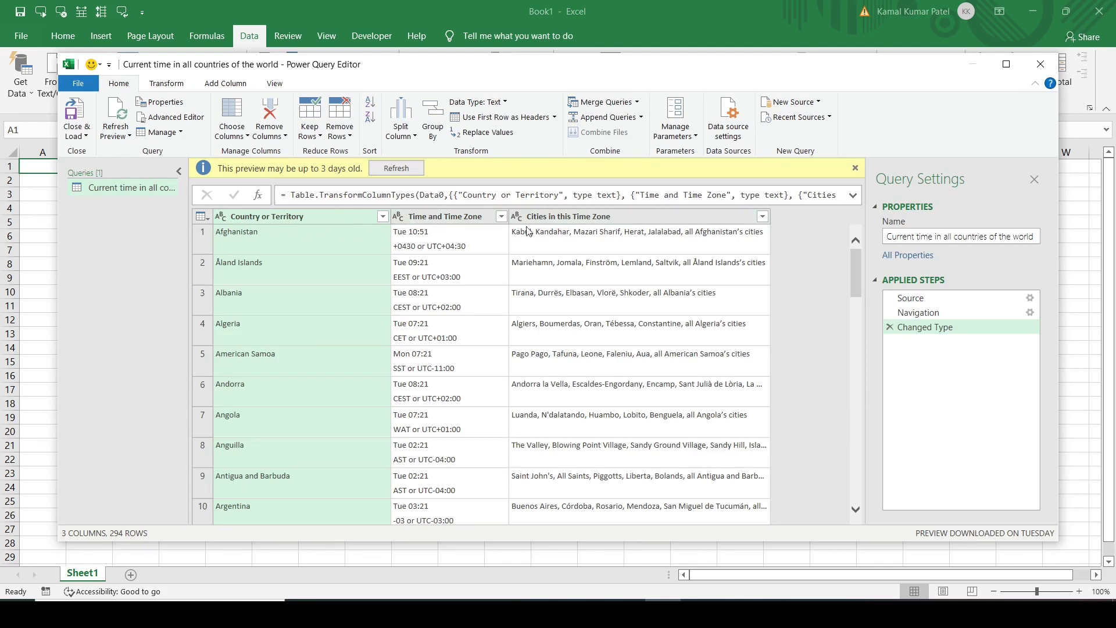
pyautogui.click(647, 221)
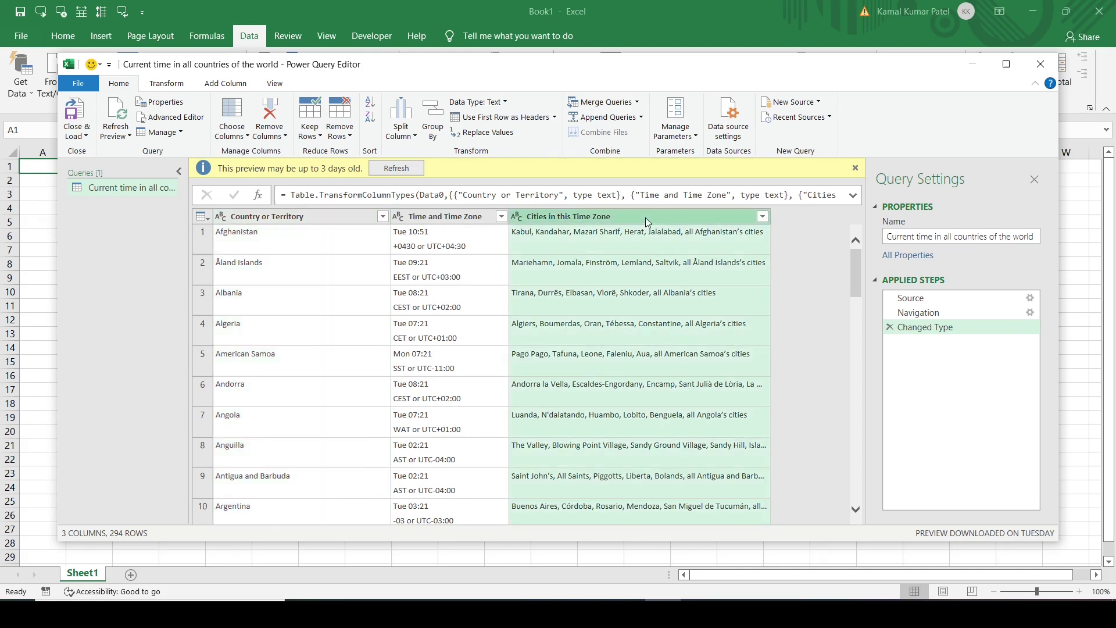
pyautogui.rightClick(645, 217)
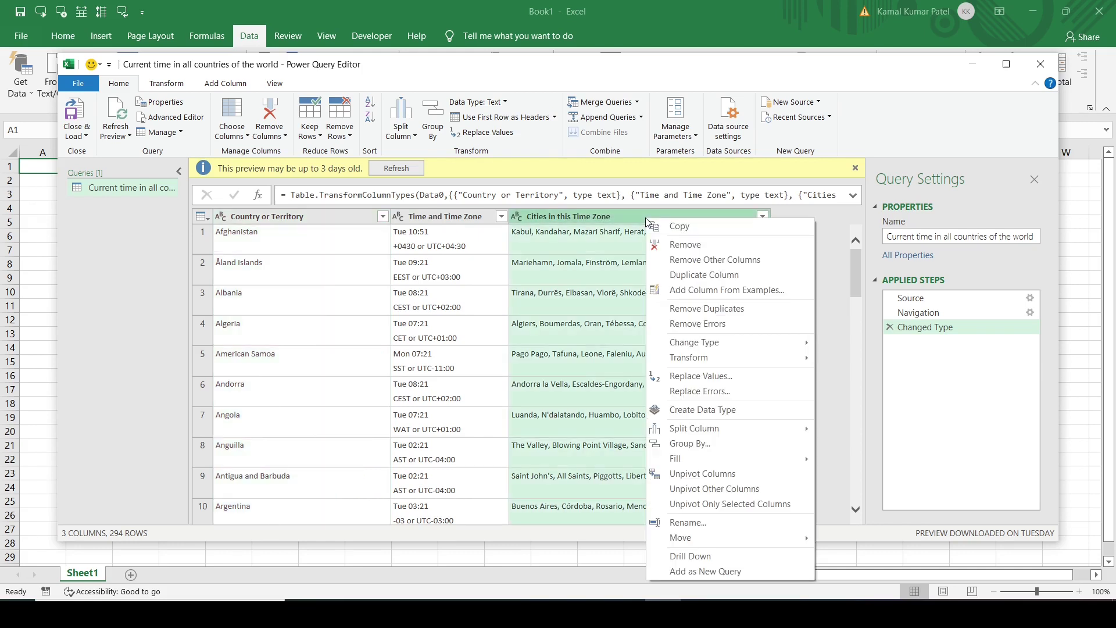
pyautogui.click(686, 244)
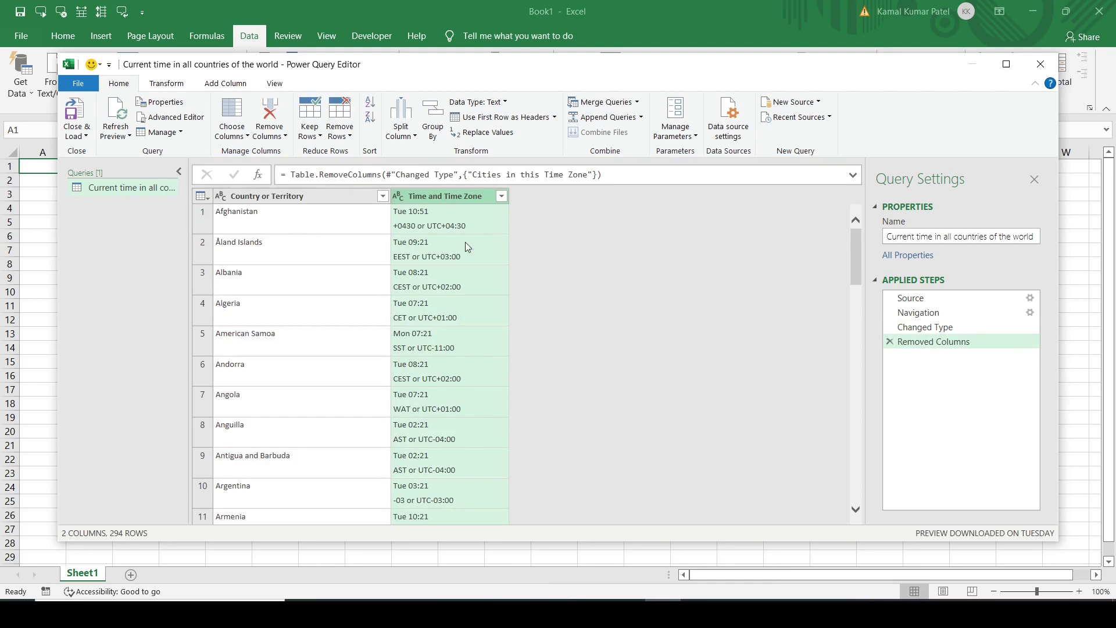
pyautogui.click(76, 122)
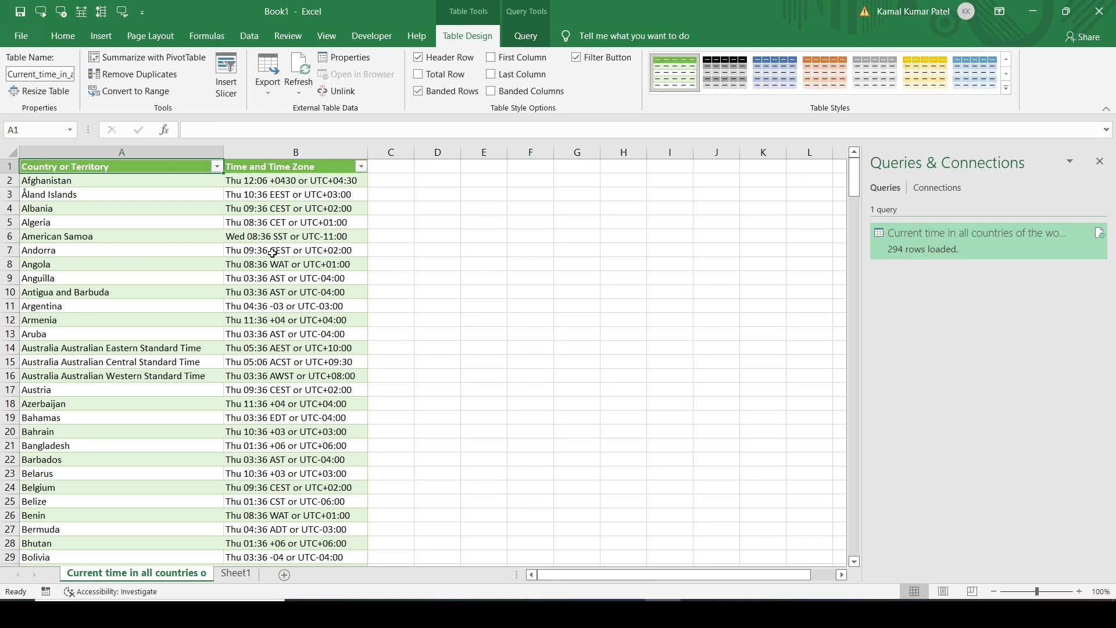
# Step: Refresh the table and filter Country or Territory to show only India
pyautogui.click(301, 78)
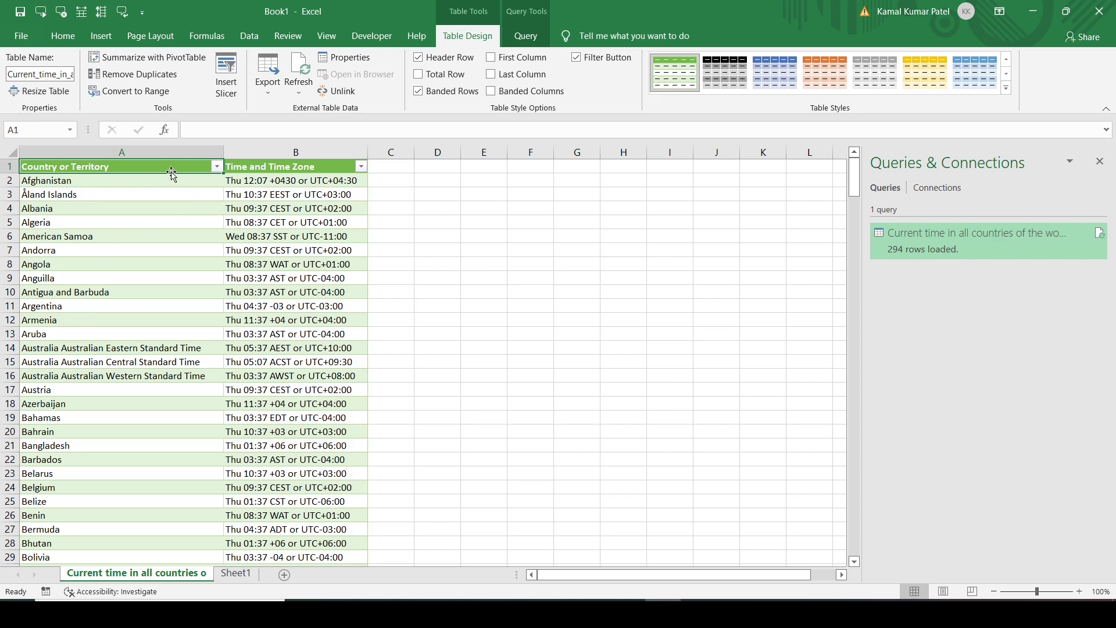
pyautogui.click(216, 168)
pyautogui.click(79, 311)
pyautogui.write('India')
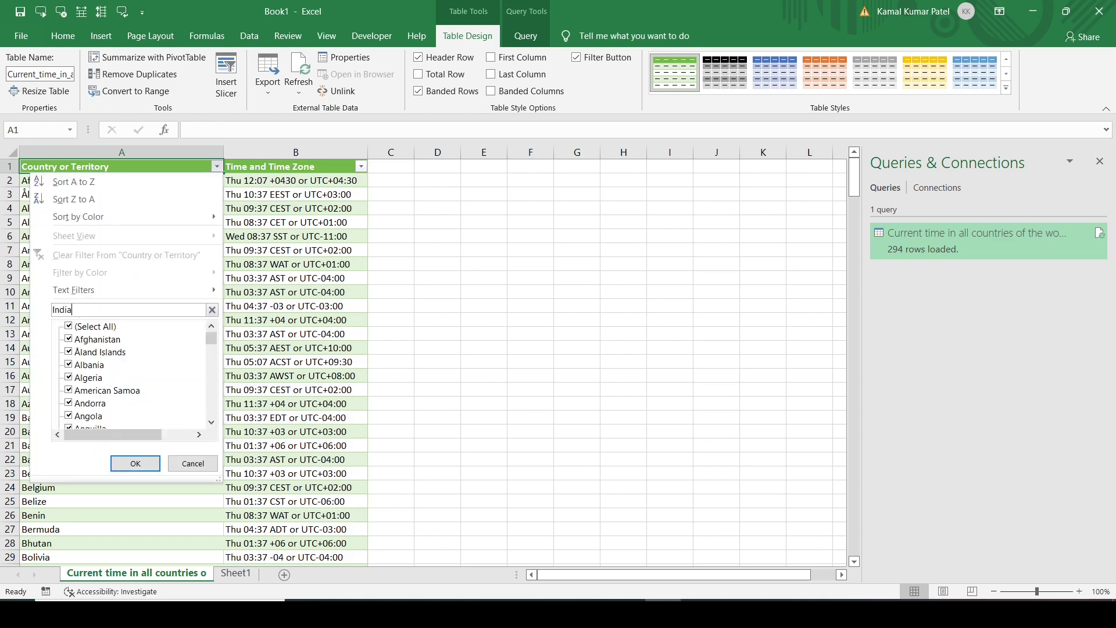
pyautogui.click(68, 326)
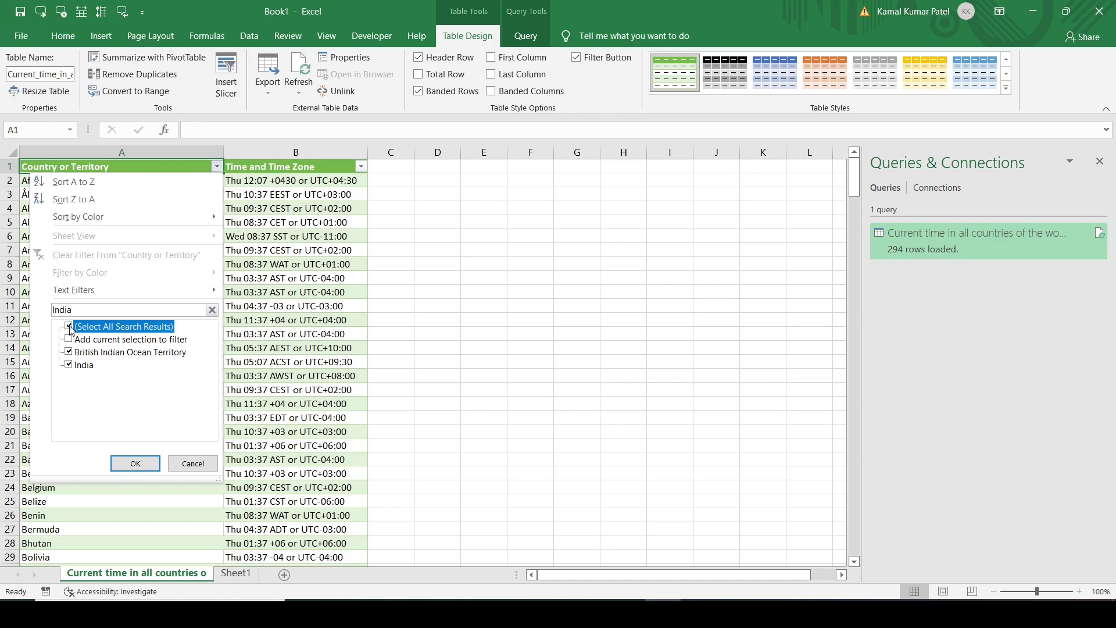
pyautogui.click(69, 365)
pyautogui.click(123, 463)
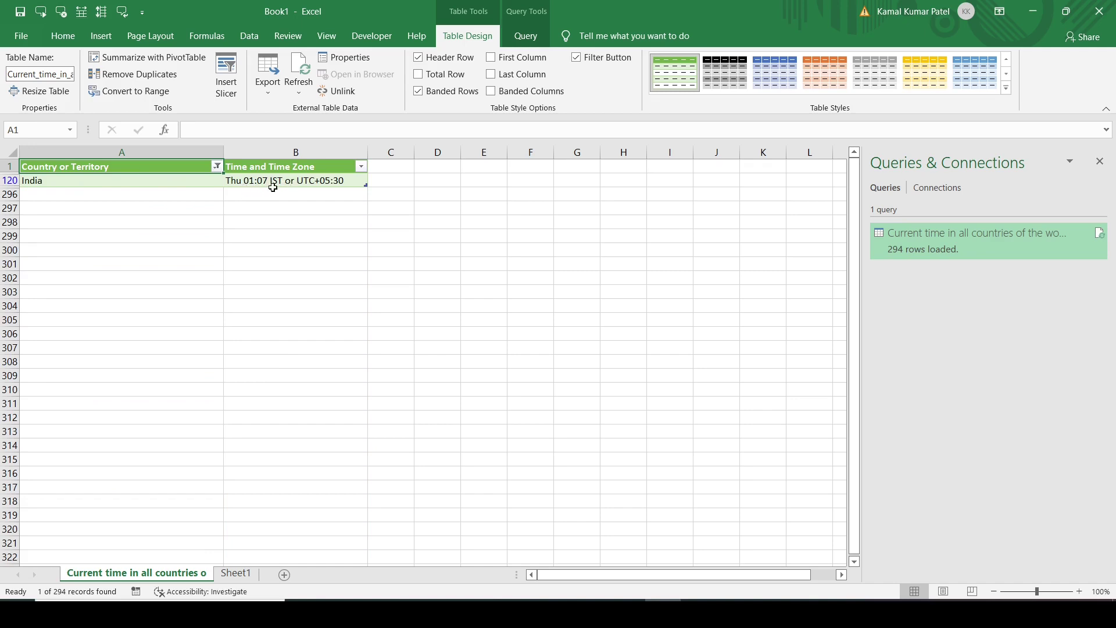
# Step: Refresh India's time to Thu 01:08 and open the query's Connection Properties
pyautogui.click(293, 183)
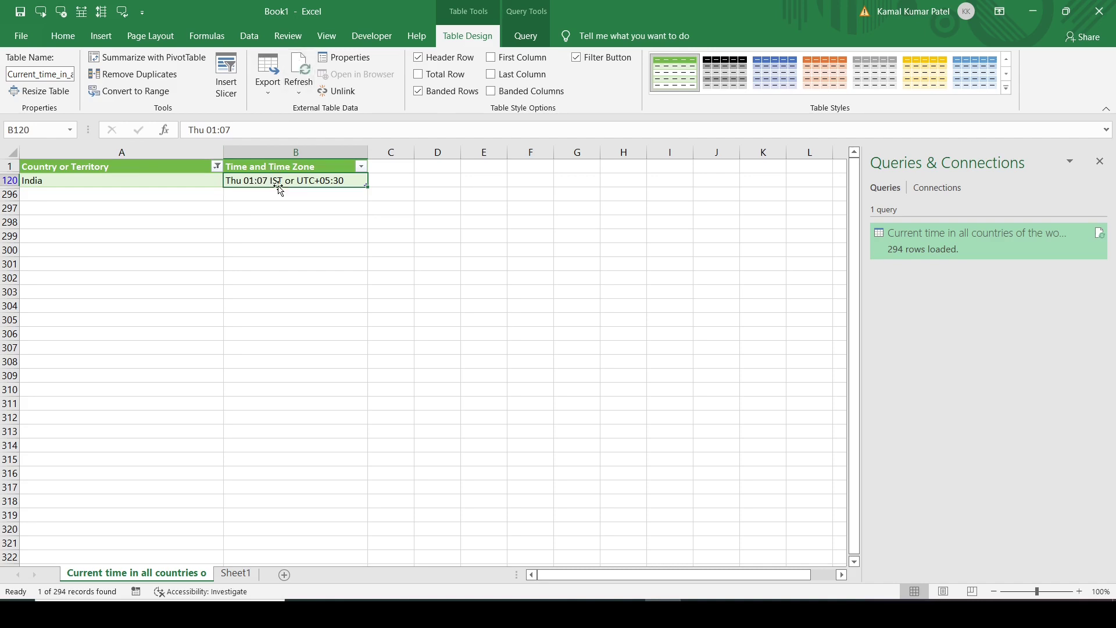
pyautogui.click(299, 73)
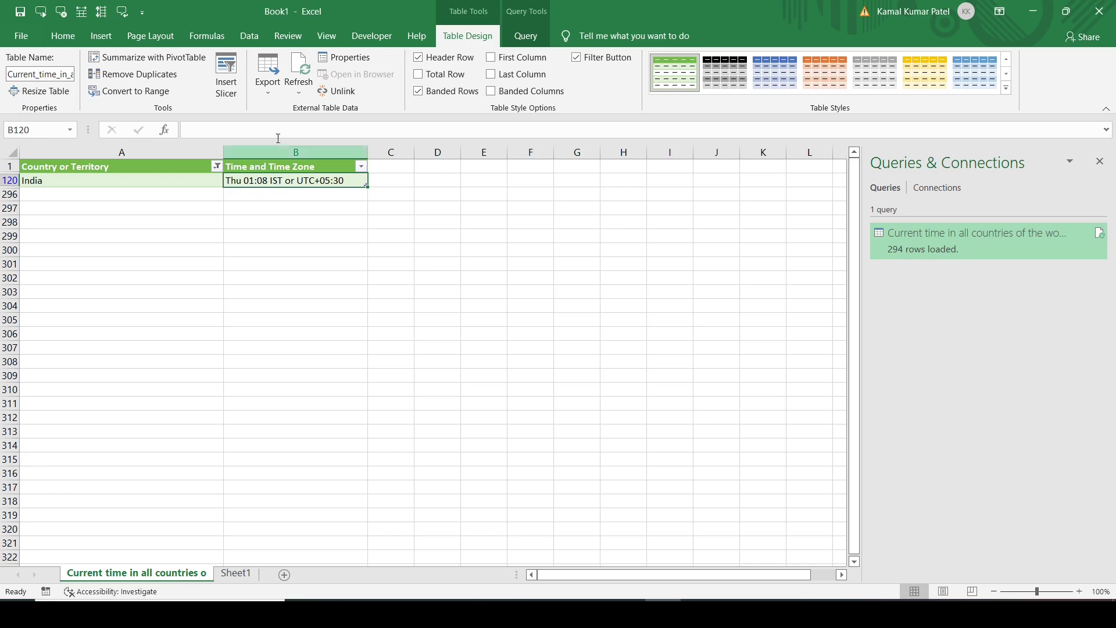
pyautogui.click(298, 95)
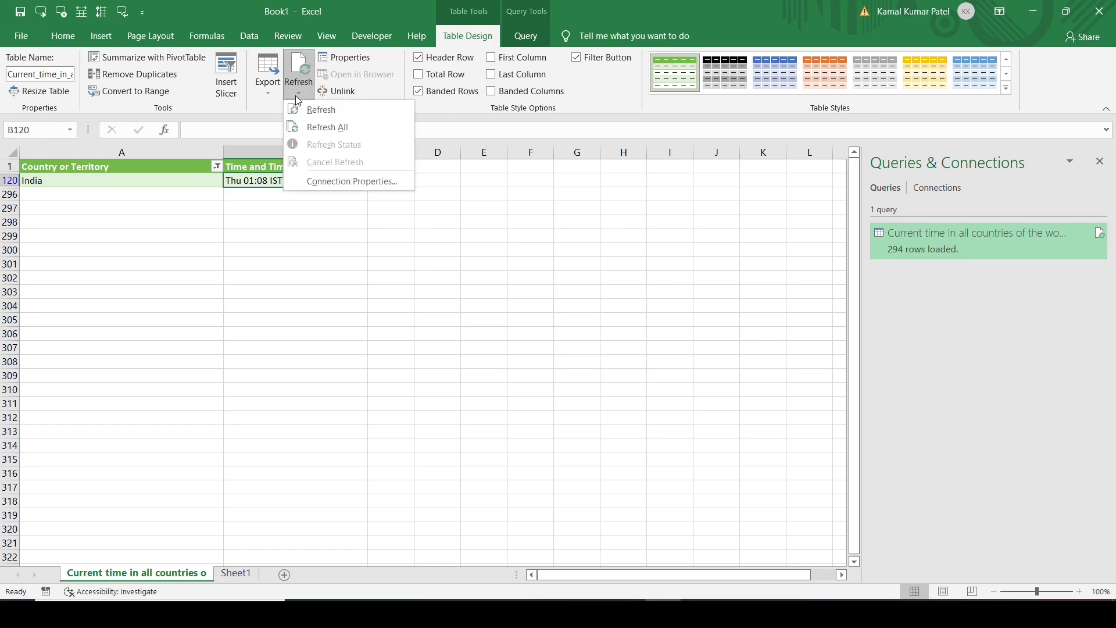
pyautogui.click(351, 182)
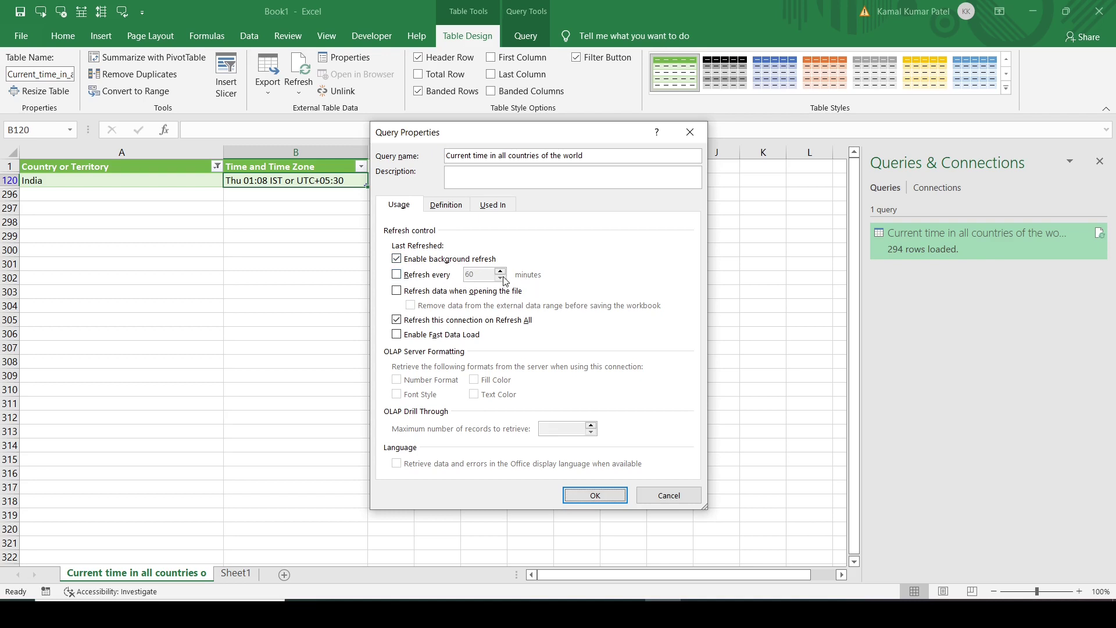
# Step: Turn on 'Refresh every' with a 1-minute interval instead of 60, then refresh the query with Alt+F5
pyautogui.click(397, 276)
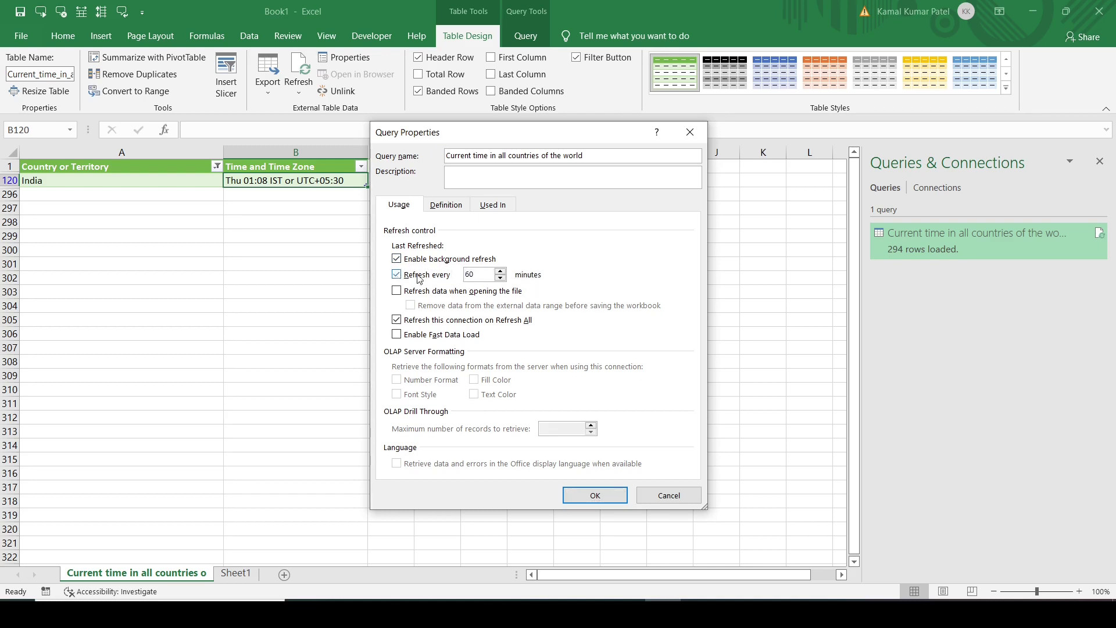
pyautogui.press('BackSpace')
pyautogui.press('BackSpace')
pyautogui.write('1')
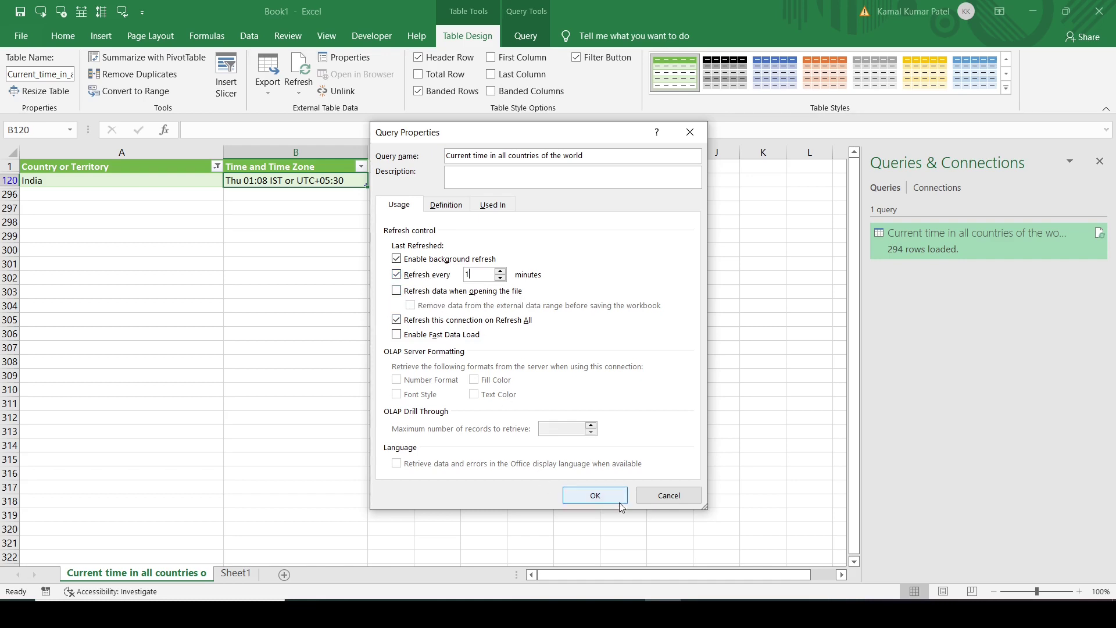
pyautogui.click(594, 497)
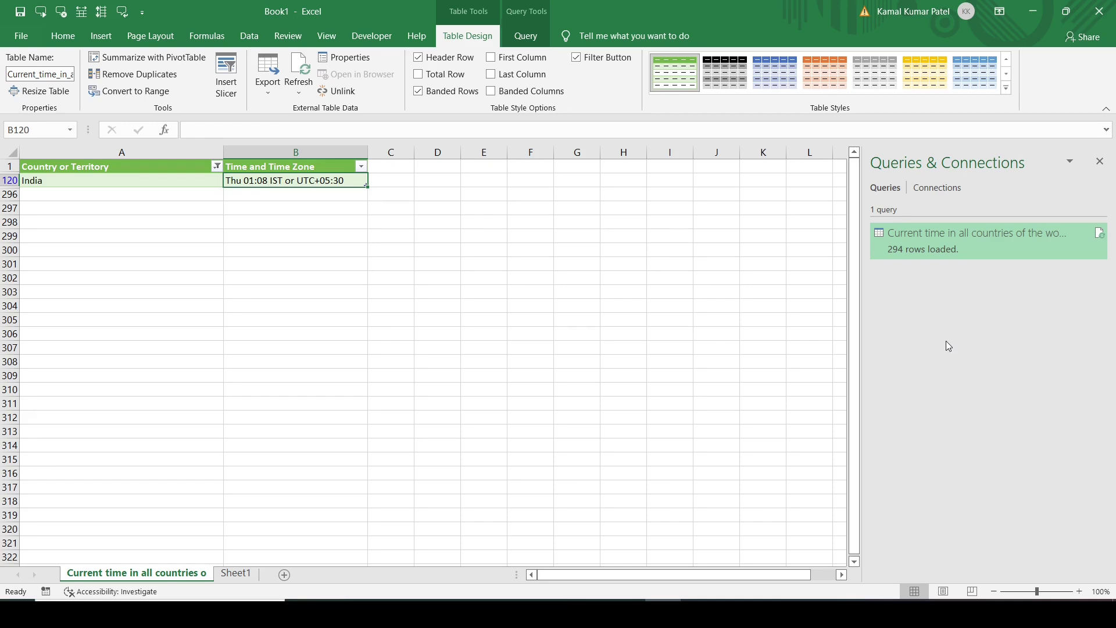
pyautogui.hotkey('alt', 'F5')
# Step: Select cell B300 below the India table, then move to the blank Sheet1
pyautogui.click(292, 254)
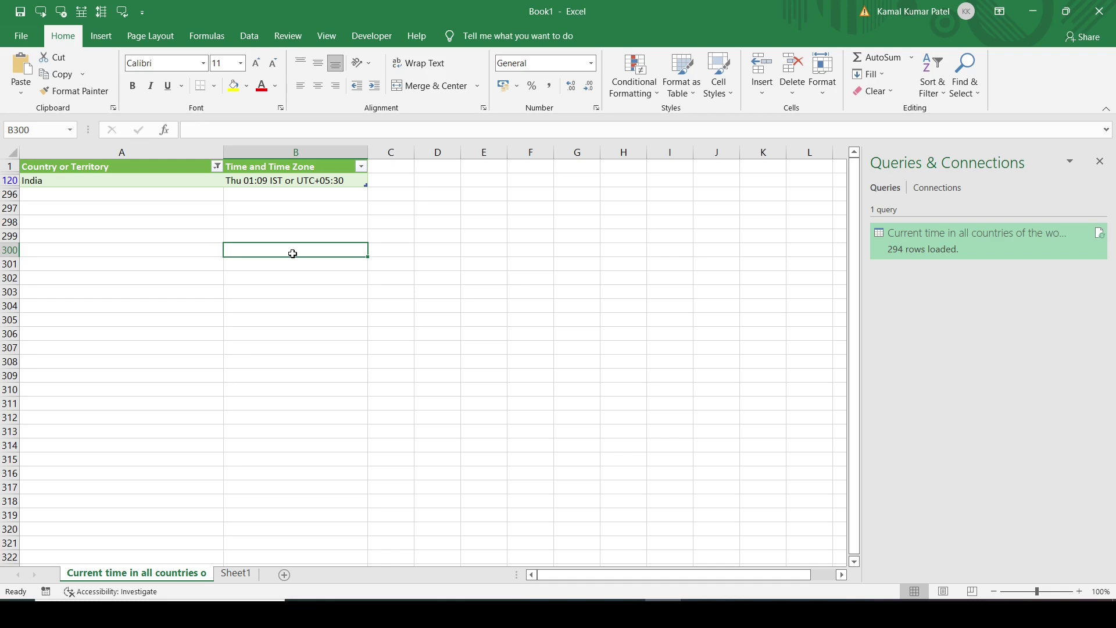
pyautogui.click(237, 579)
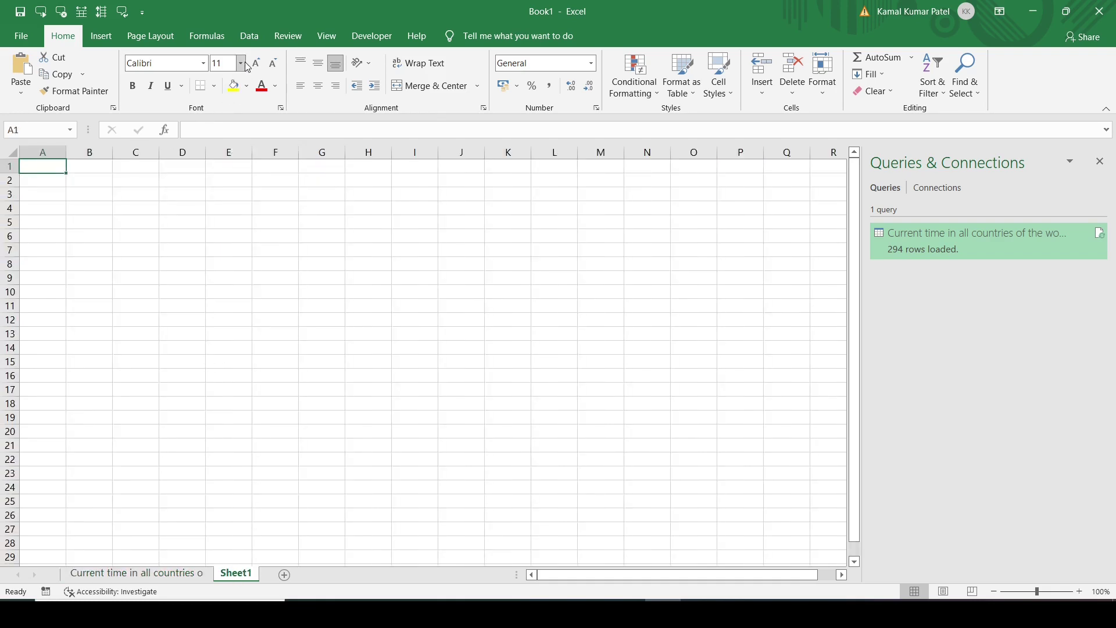
# Step: Pick My Data.txt via Data > From Text/CSV to preview its 001–005 values
pyautogui.click(250, 39)
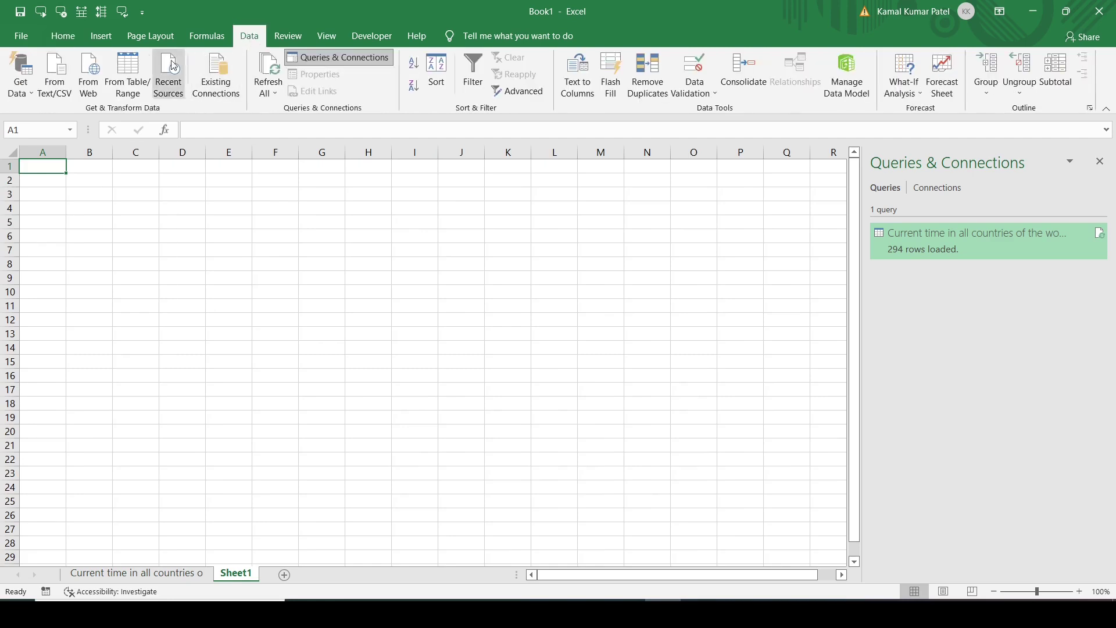
pyautogui.click(58, 83)
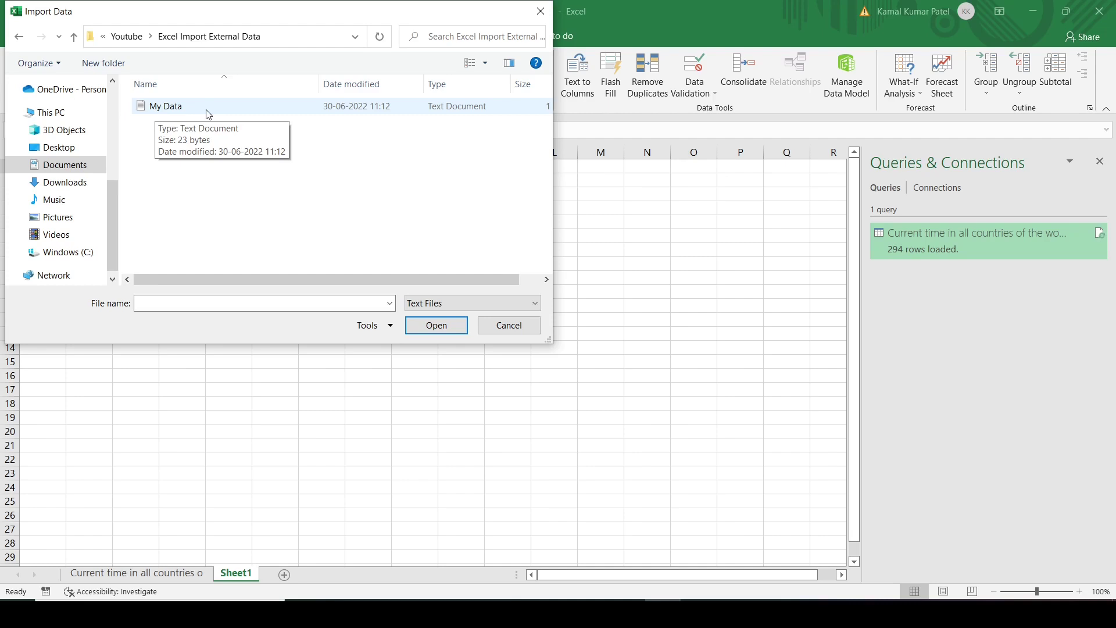
pyautogui.doubleClick(165, 109)
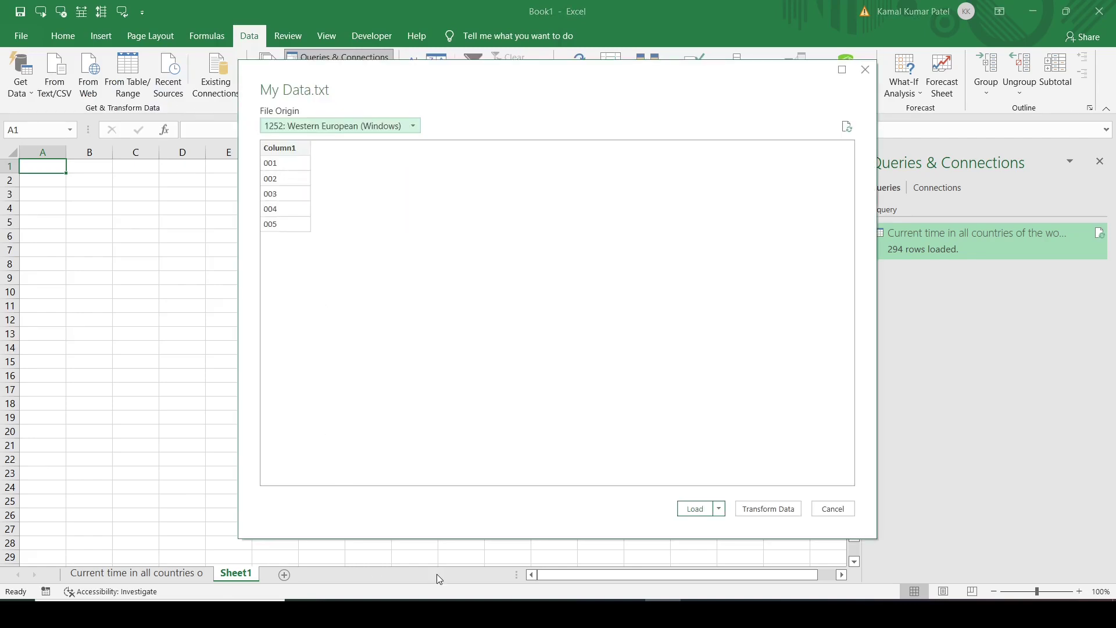
pyautogui.click(445, 613)
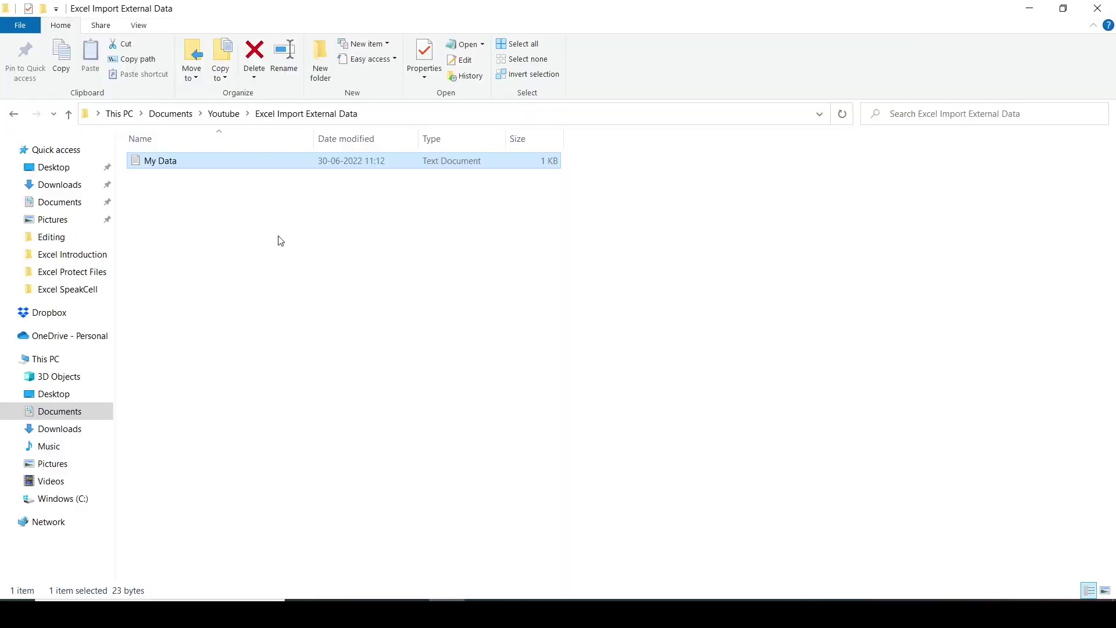
# Step: Open My Data.txt in Notepad to confirm lines 001–005, moving the Notepad window up and left
pyautogui.doubleClick(215, 165)
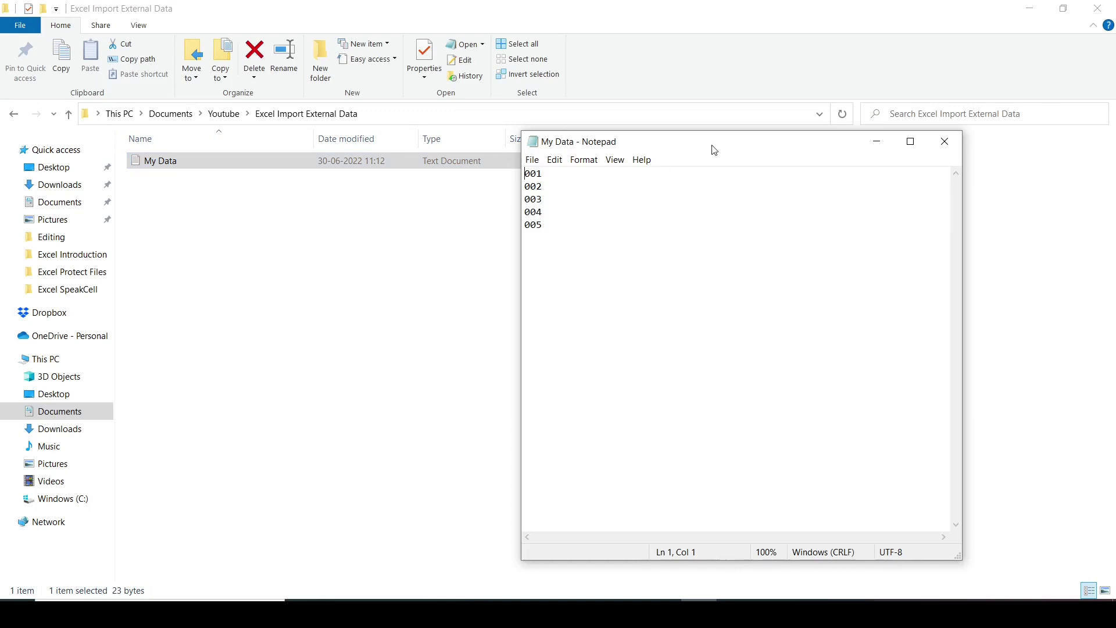
pyautogui.moveTo(710, 143); pyautogui.dragTo(524, 113)
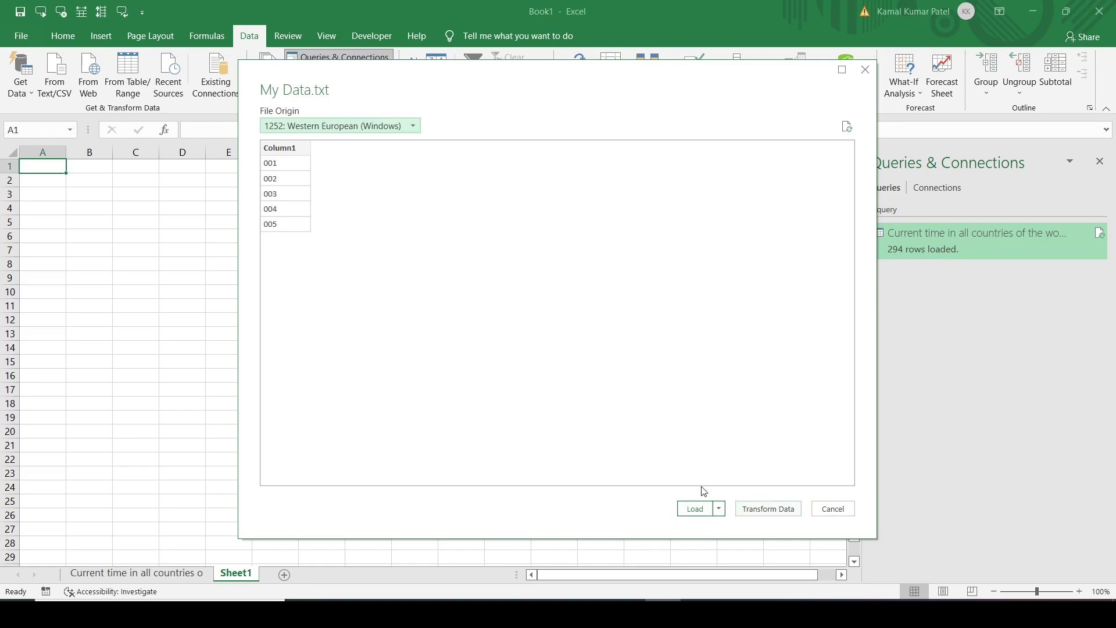
# Step: Open the import in Power Query Editor and rename Column1 to 'My Data'
pyautogui.click(771, 509)
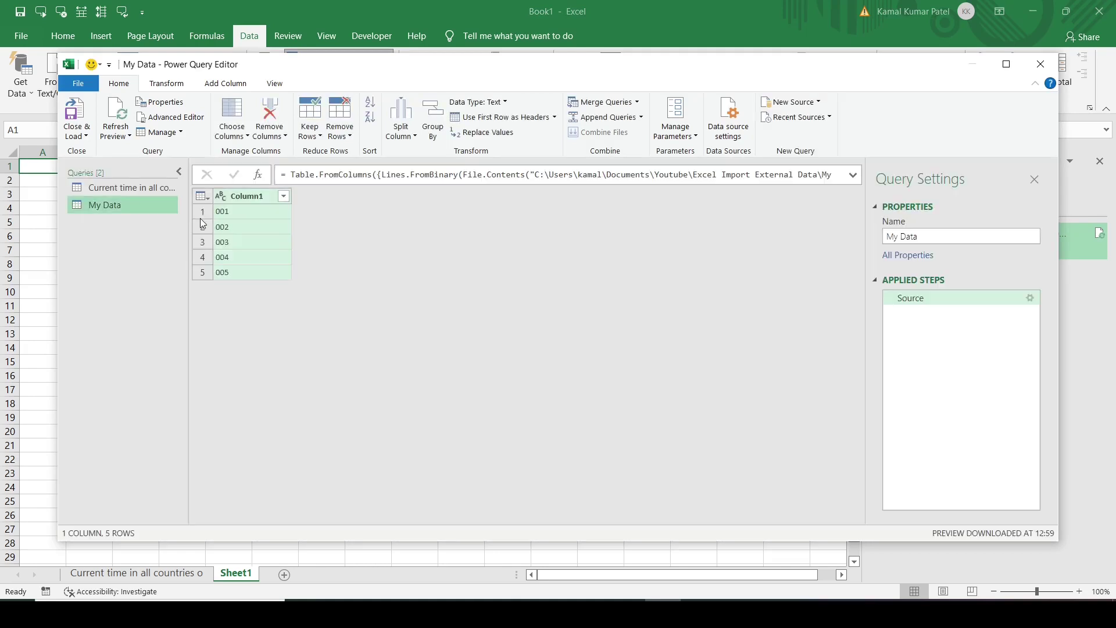
pyautogui.rightClick(243, 199)
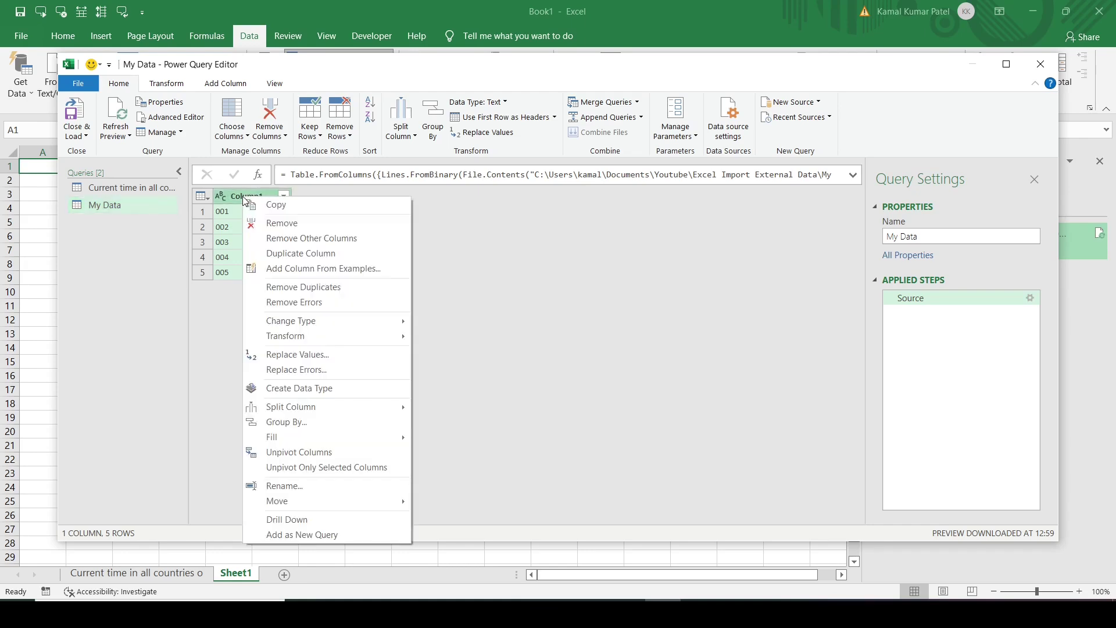
pyautogui.click(290, 486)
pyautogui.write('My Data')
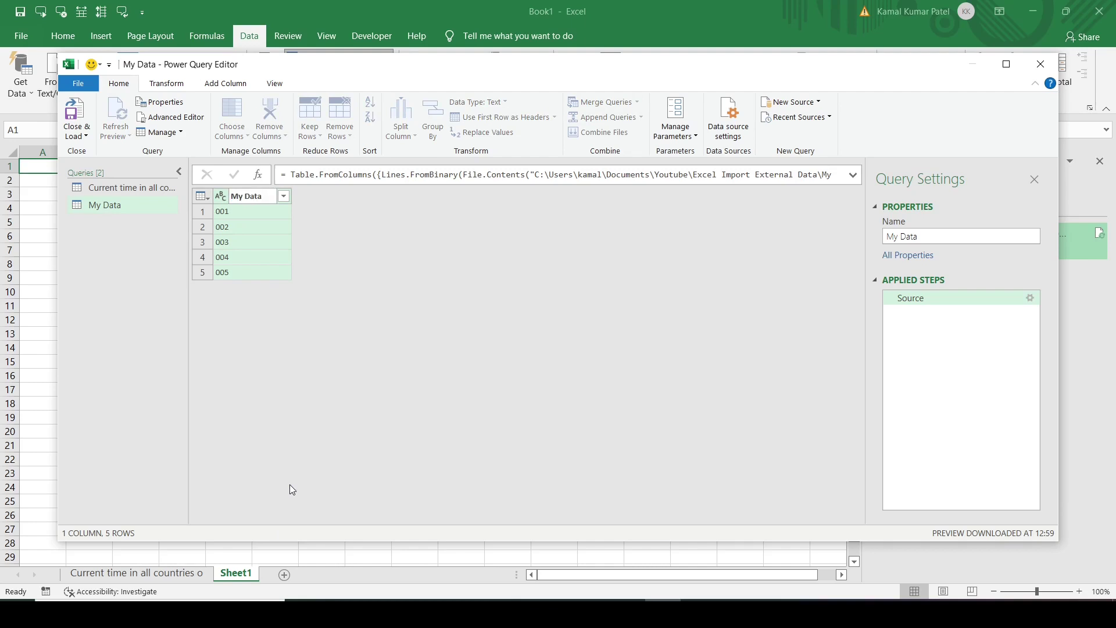
pyautogui.press('Return')
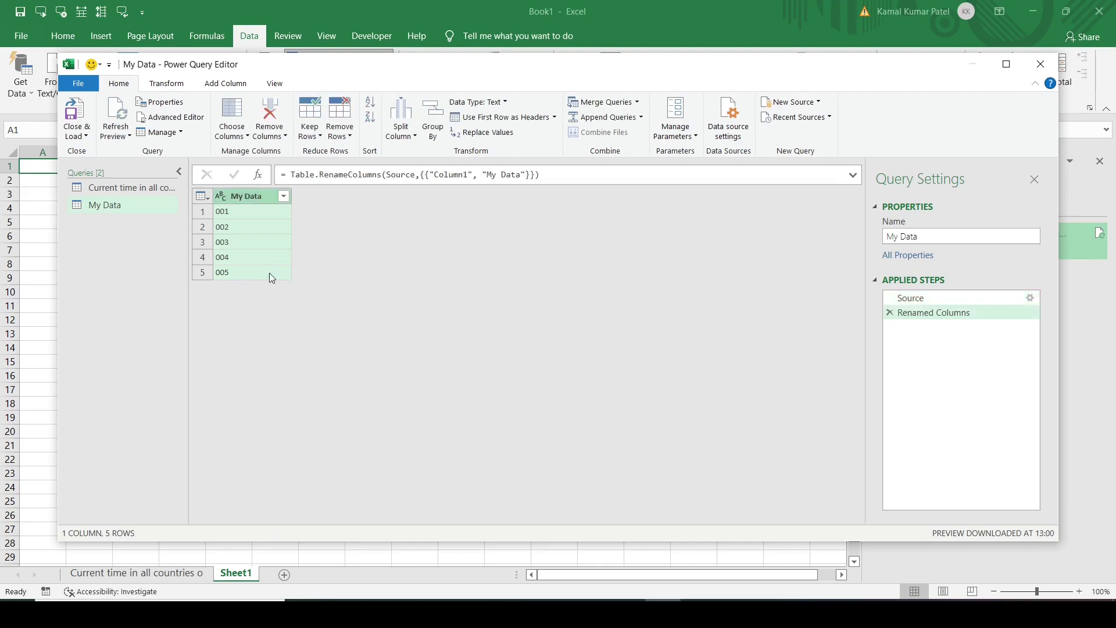
# Step: Load the query as a 5-row My Data table on a new sheet and review its connection properties
pyautogui.click(77, 115)
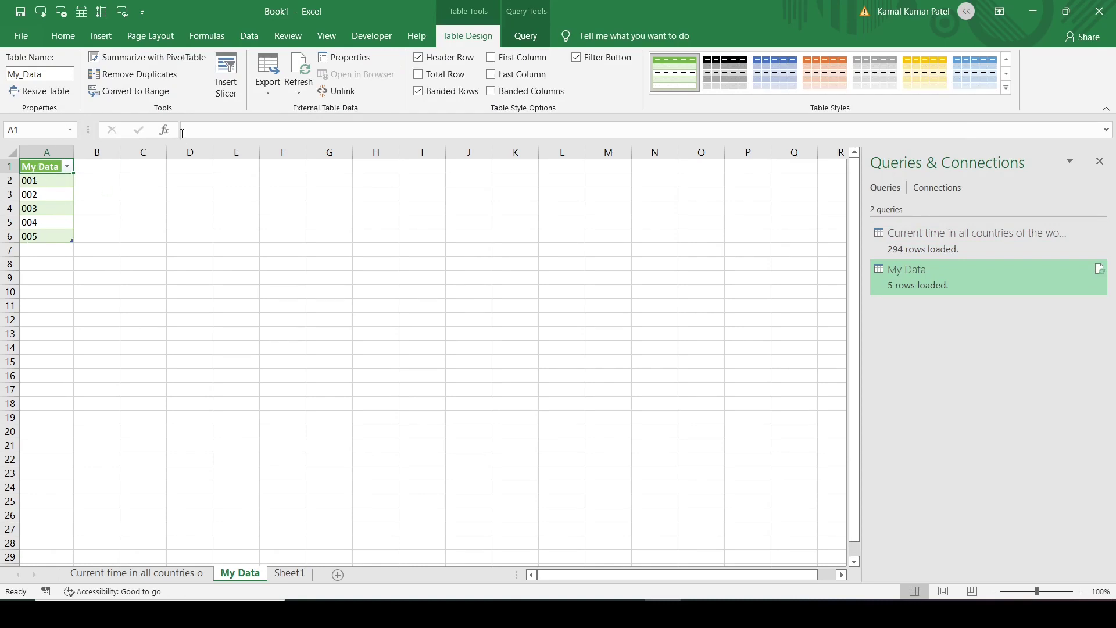
pyautogui.click(299, 96)
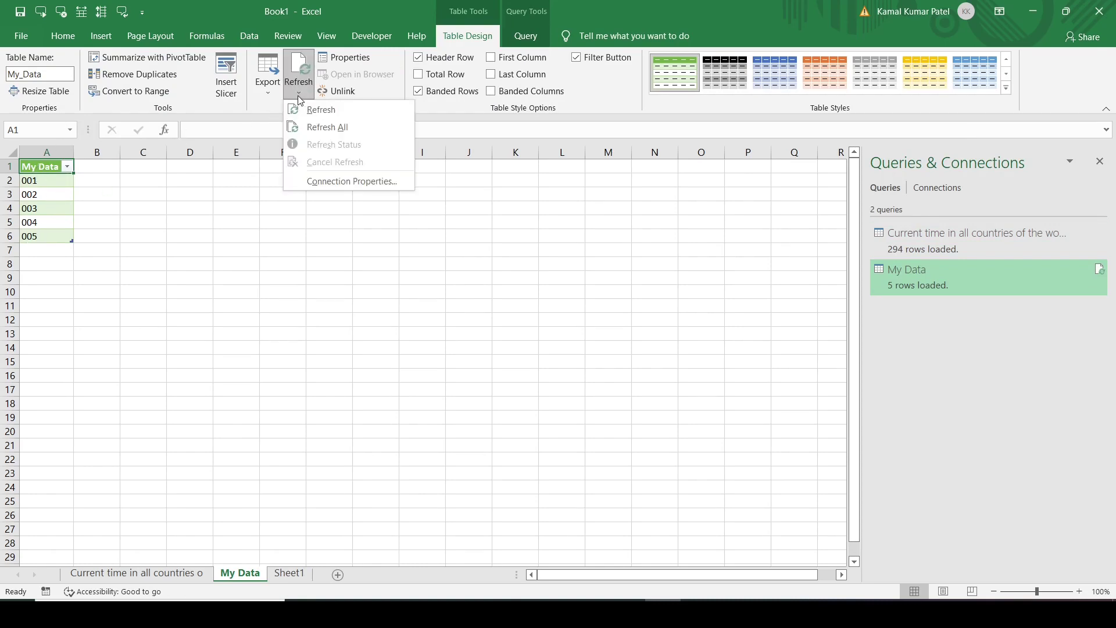
pyautogui.click(335, 182)
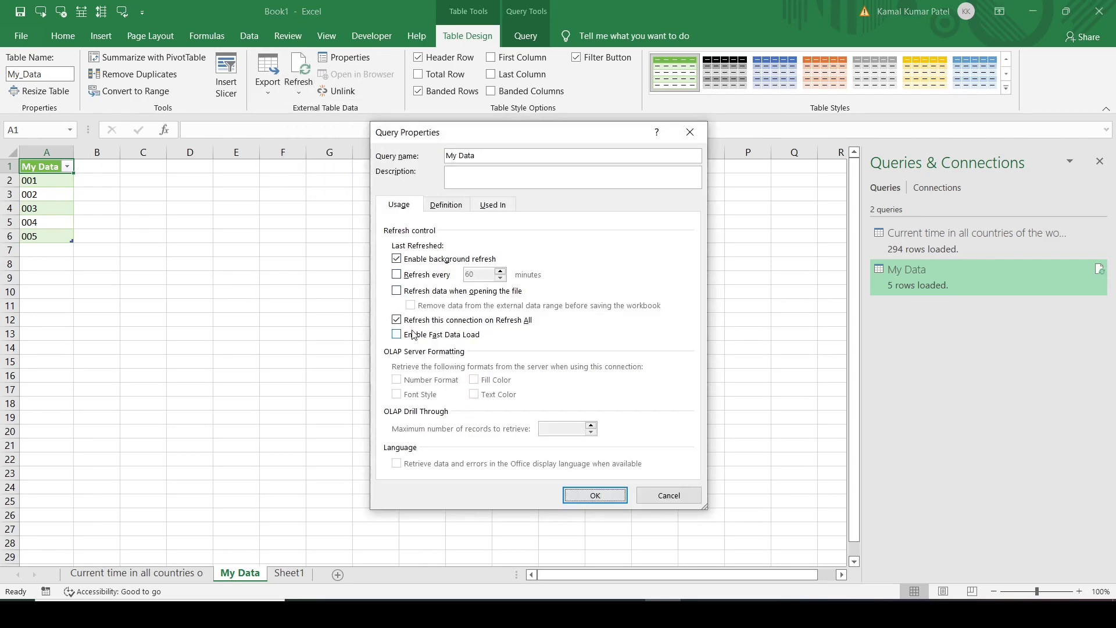
pyautogui.press('Escape')
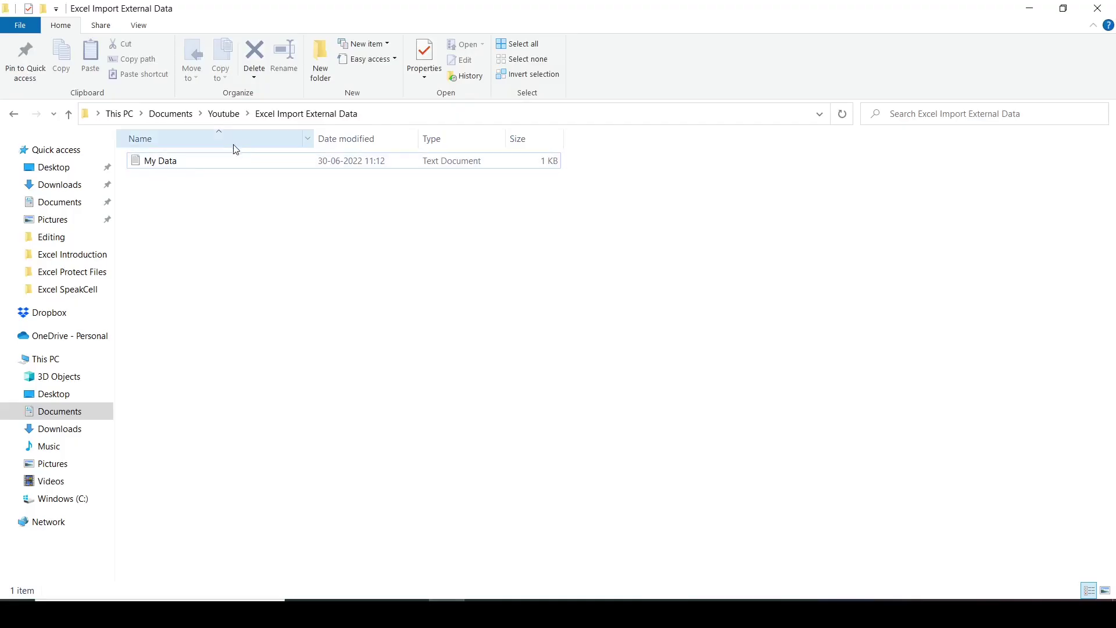
# Step: Add lines 006 and 007 to the My Data text file, then refresh the table to 7 rows
pyautogui.doubleClick(193, 165)
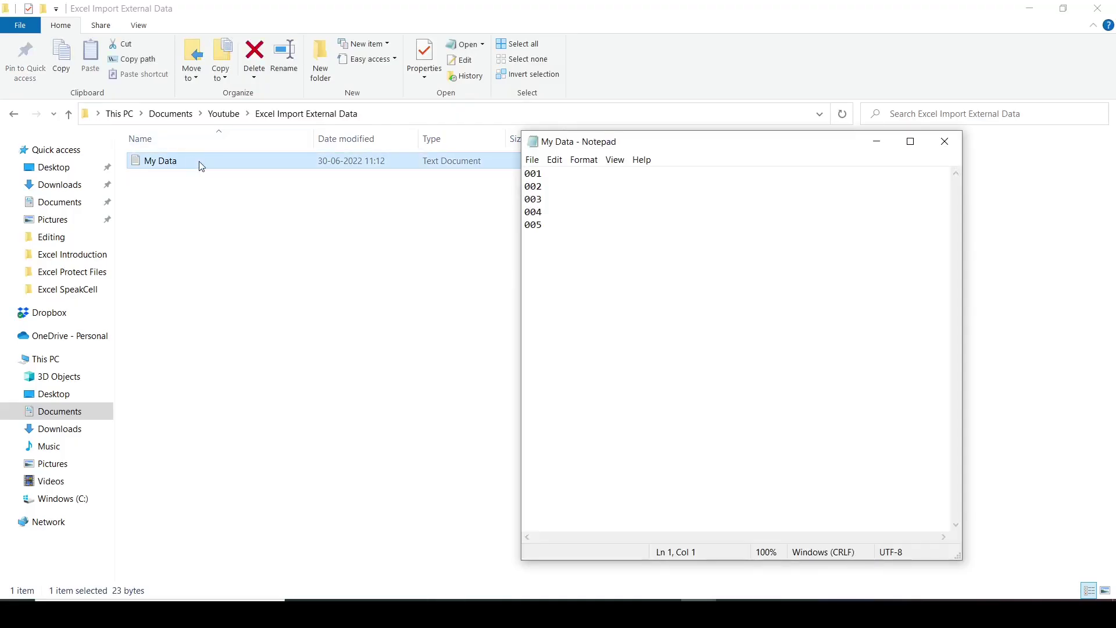
pyautogui.press('Return')
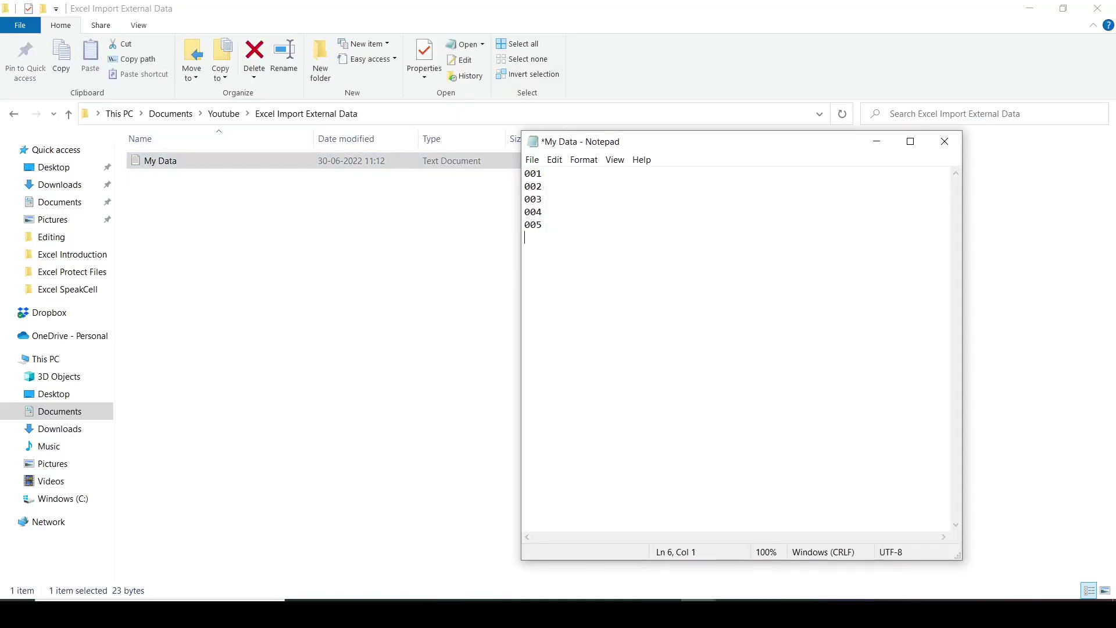
pyautogui.write('006 ')
pyautogui.write('007')
pyautogui.hotkey('ctrl', 's')
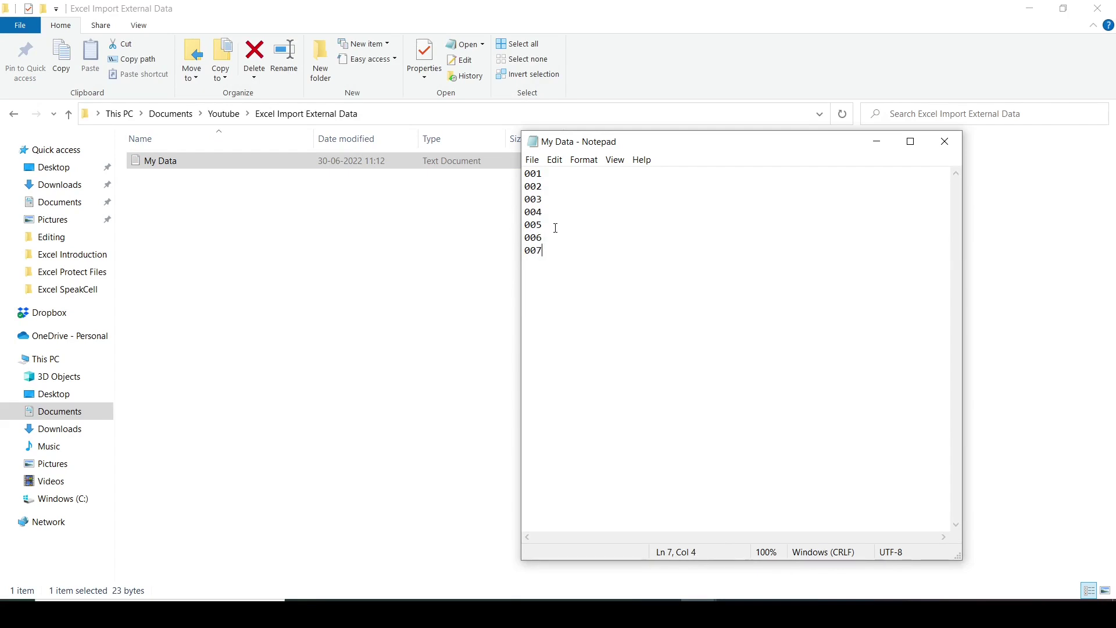
pyautogui.hotkey('alt', 'F4')
pyautogui.hotkey('alt', 'Tab')
pyautogui.hotkey('alt', 'Tab')
pyautogui.click(300, 71)
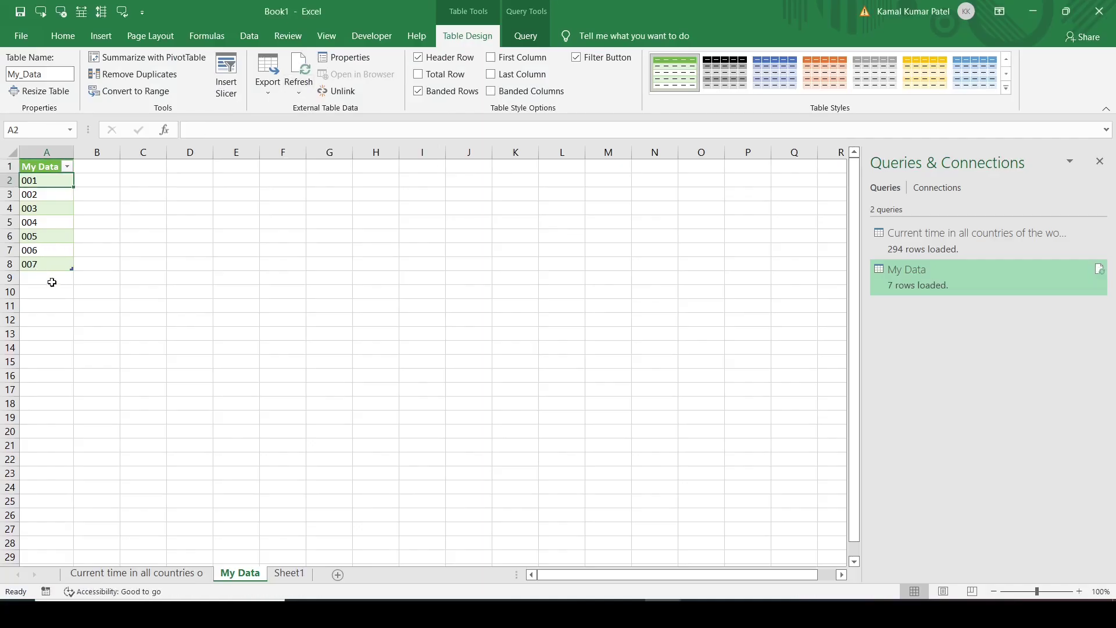